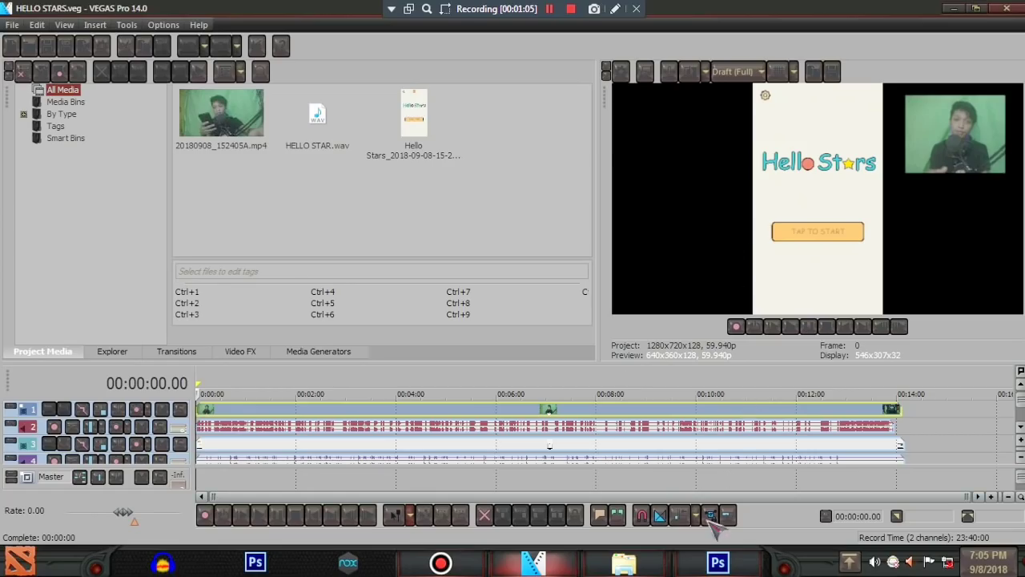
# - Examine the HELLO STARS video layout in VEGAS Pro and the source images in the GFX folder
pyautogui.click(717, 563)
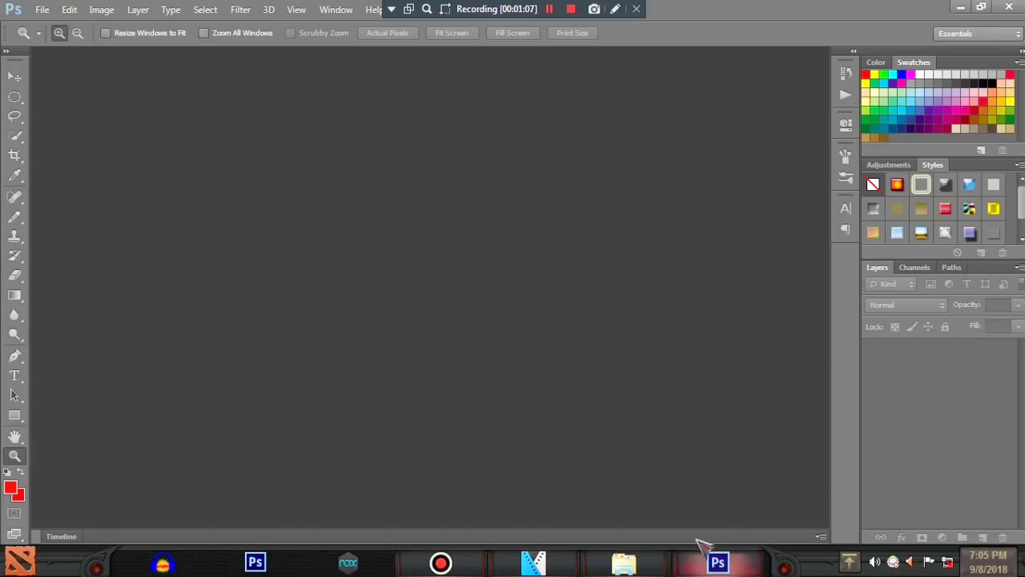
pyautogui.click(547, 556)
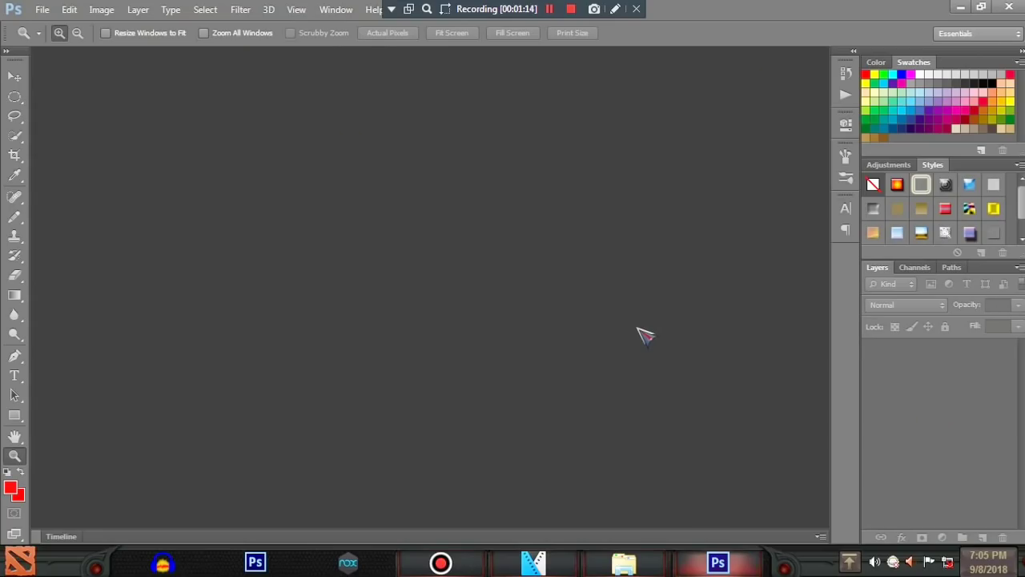
pyautogui.click(533, 563)
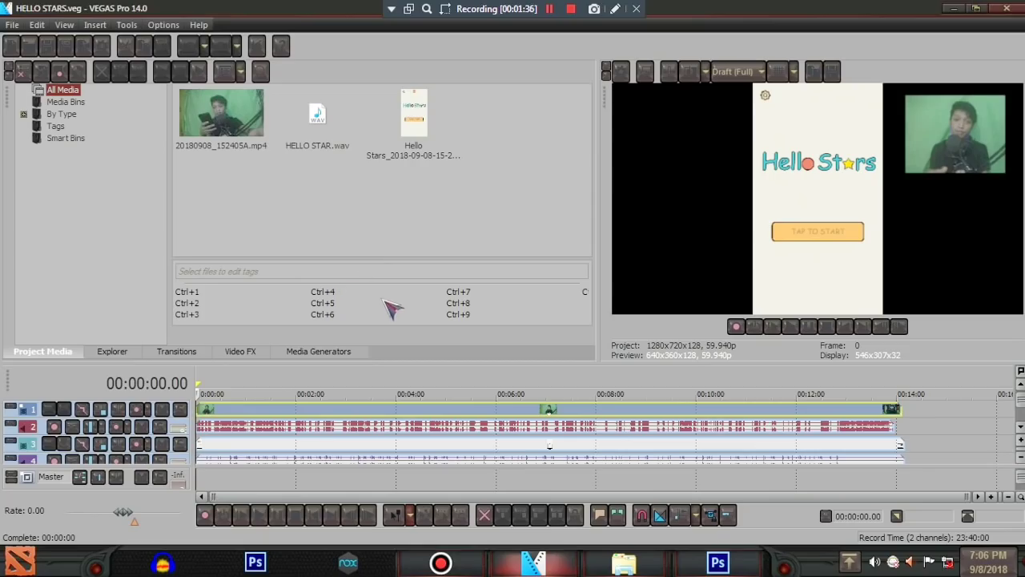
pyautogui.click(718, 563)
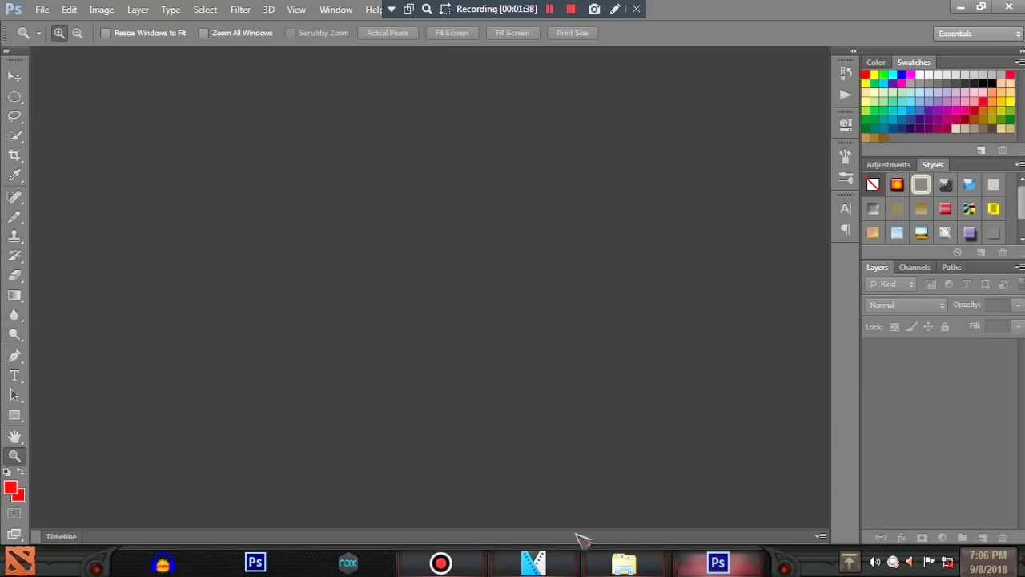
pyautogui.click(624, 562)
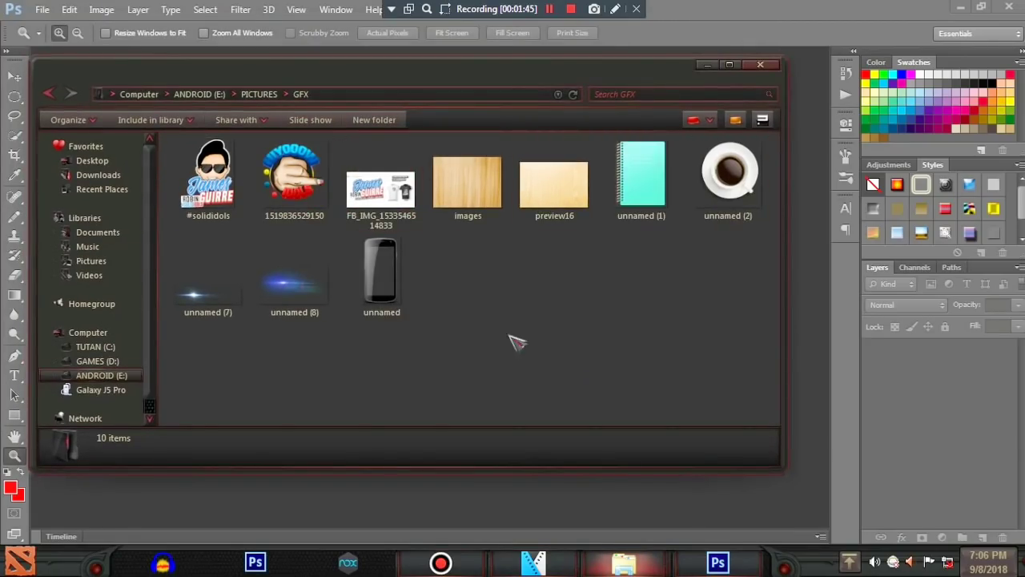
pyautogui.moveTo(423, 73); pyautogui.dragTo(601, 147)
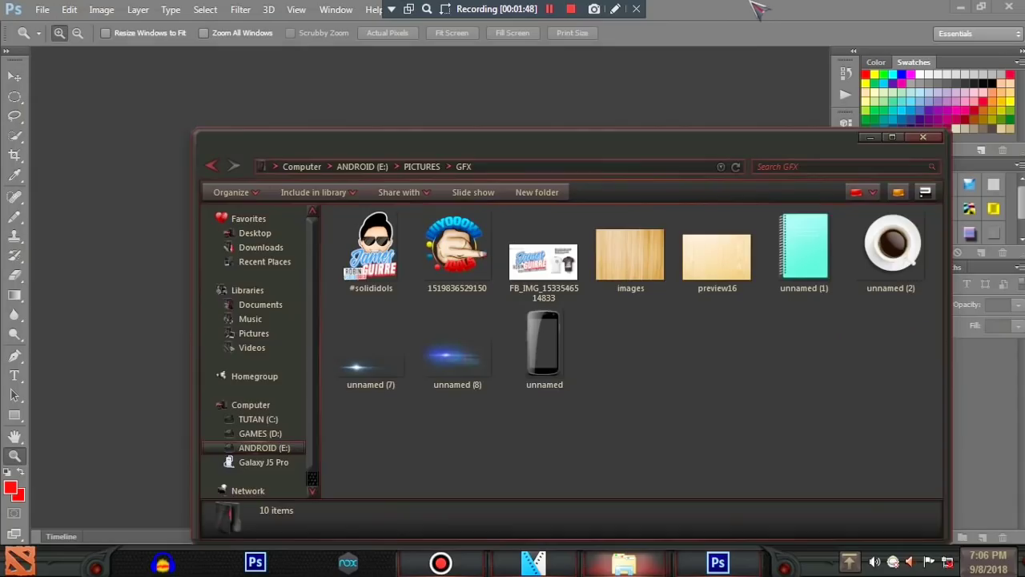
pyautogui.click(754, 6)
# - Create a new 1280 x 720 pixel document named OVERLAY PORTRAIT using the THUMBNAIL preset
pyautogui.hotkey('ctrl', 'n')
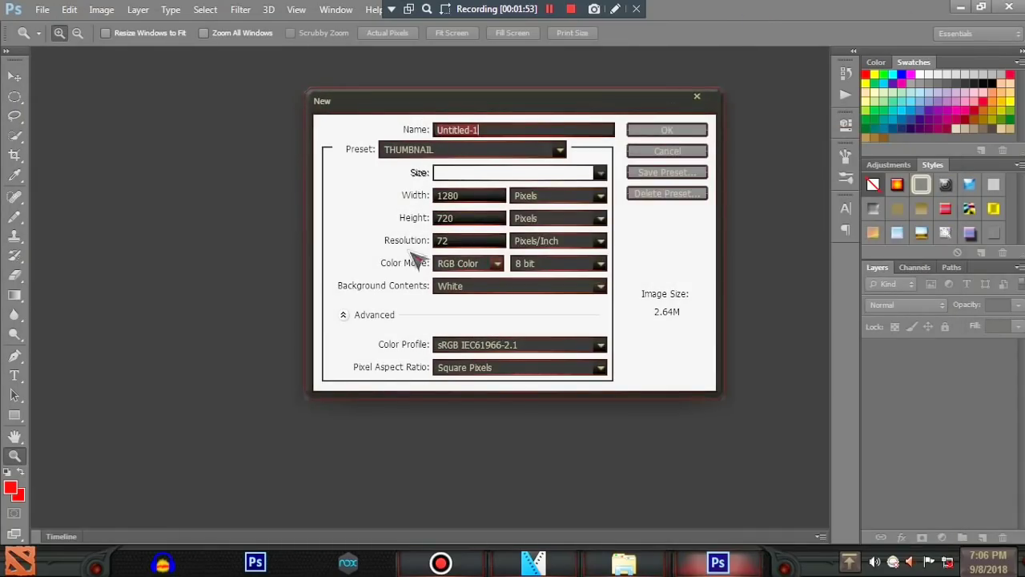
pyautogui.doubleClick(479, 195)
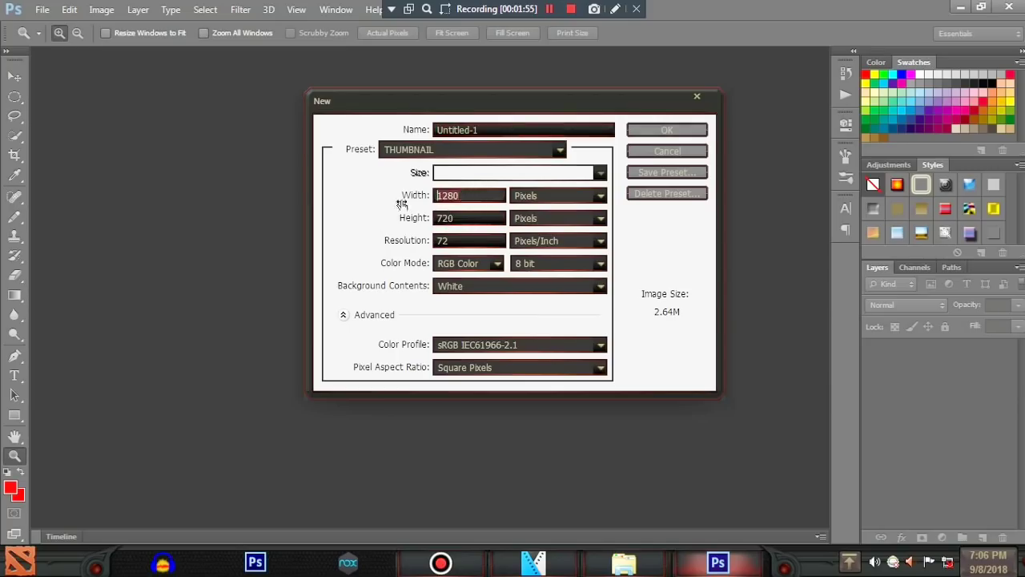
pyautogui.press('Tab')
pyautogui.click(479, 217)
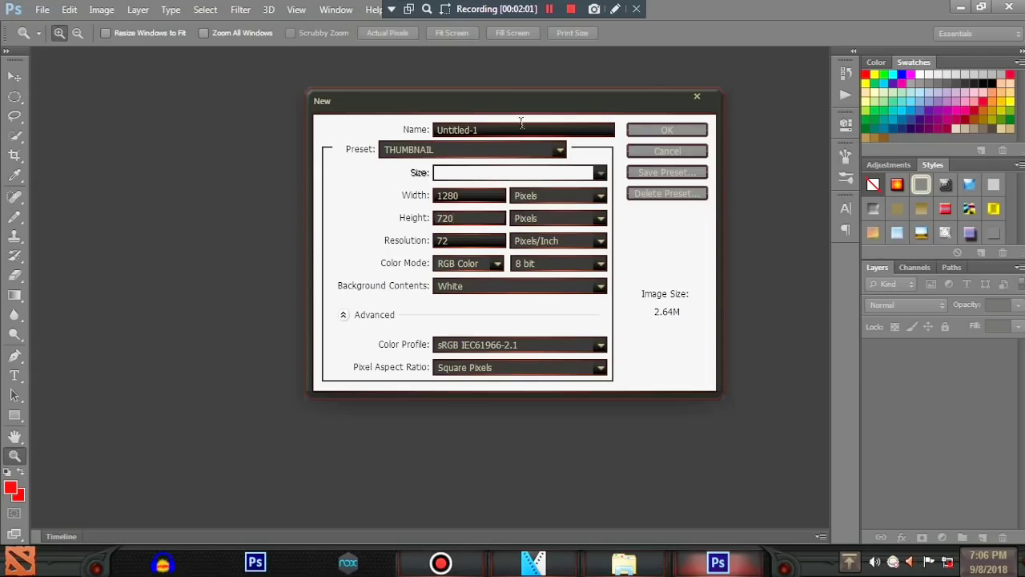
pyautogui.click(414, 199)
pyautogui.click(418, 221)
pyautogui.tripleClick(482, 129)
pyautogui.write('OVERLAY PORTRAIT')
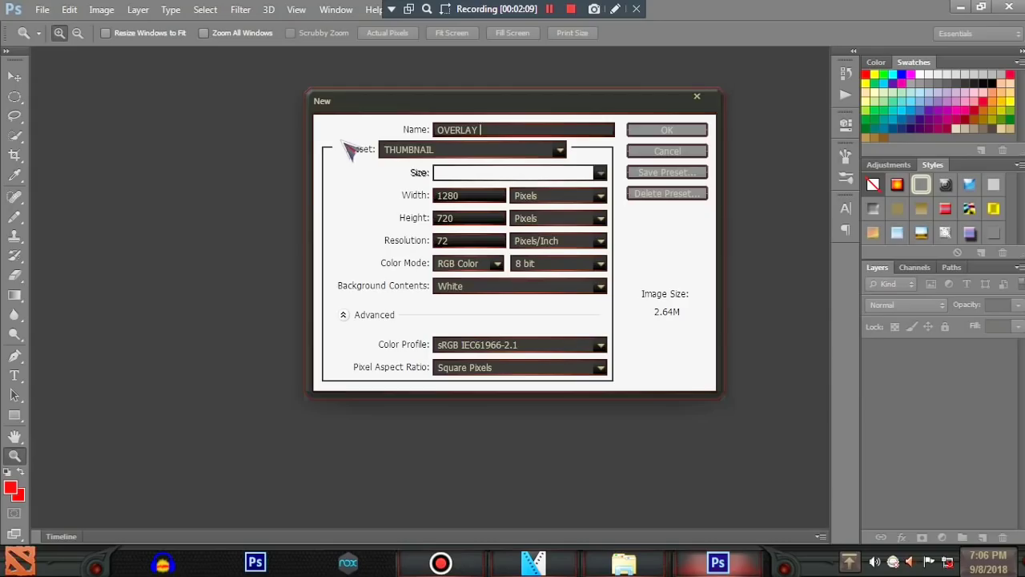
pyautogui.press('Return')
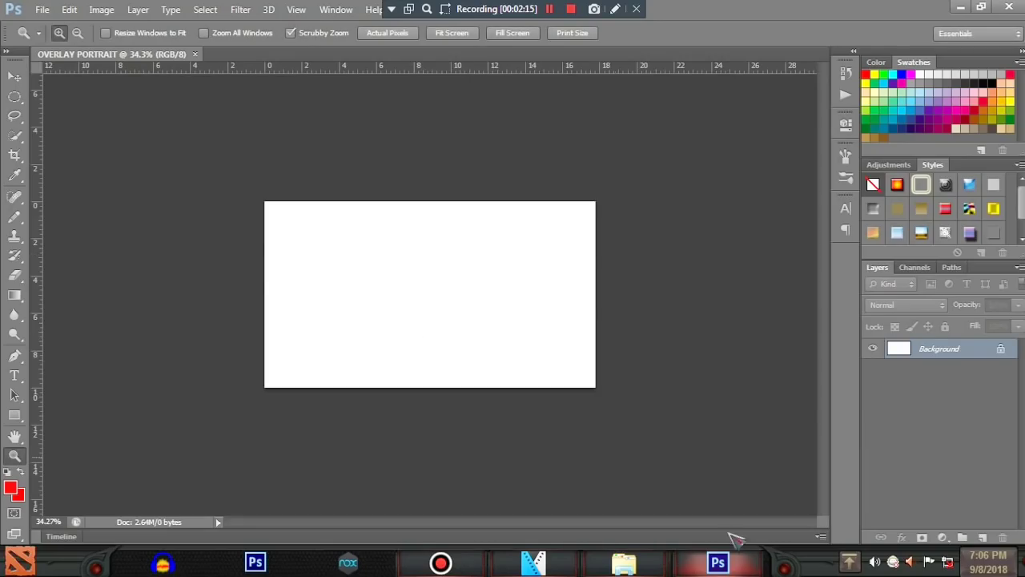
# - Preview the wood texture pictures "images" and "preview16" from the GFX folder at full size
pyautogui.moveTo(624, 563)
pyautogui.click(710, 485)
pyautogui.moveTo(485, 149); pyautogui.dragTo(630, 187)
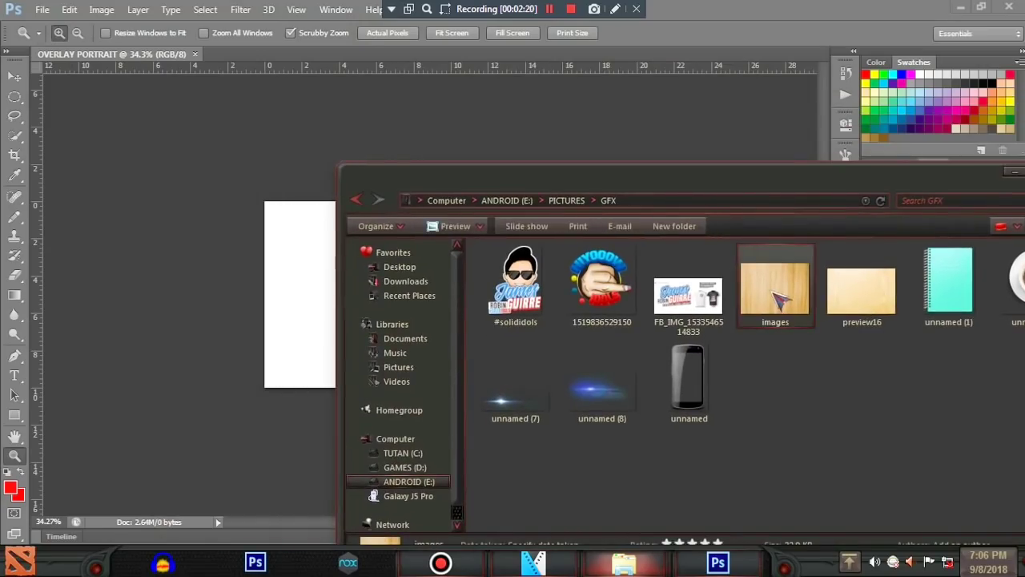
pyautogui.doubleClick(778, 296)
pyautogui.press('Right')
pyautogui.press('Left')
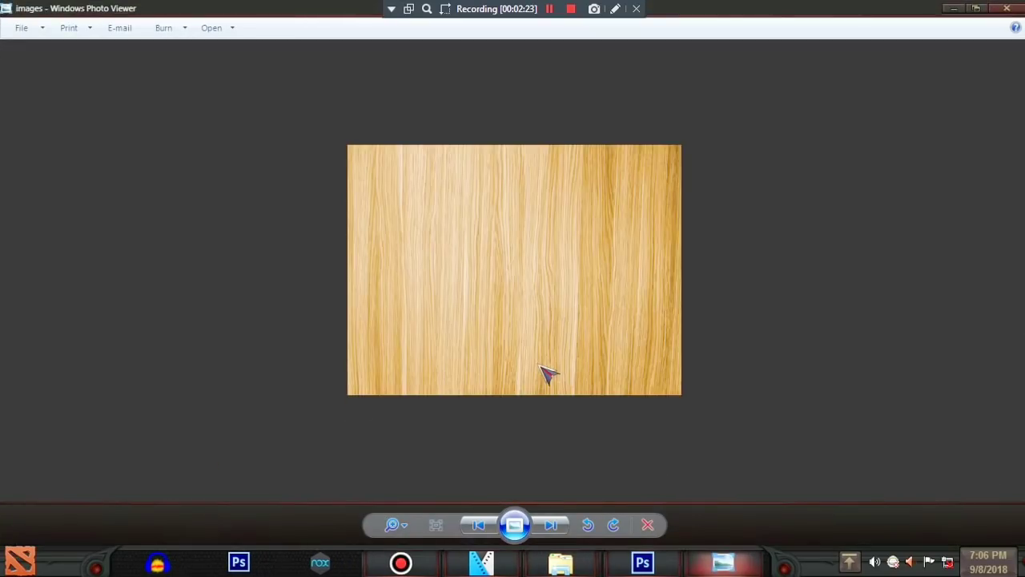
pyautogui.press('Right')
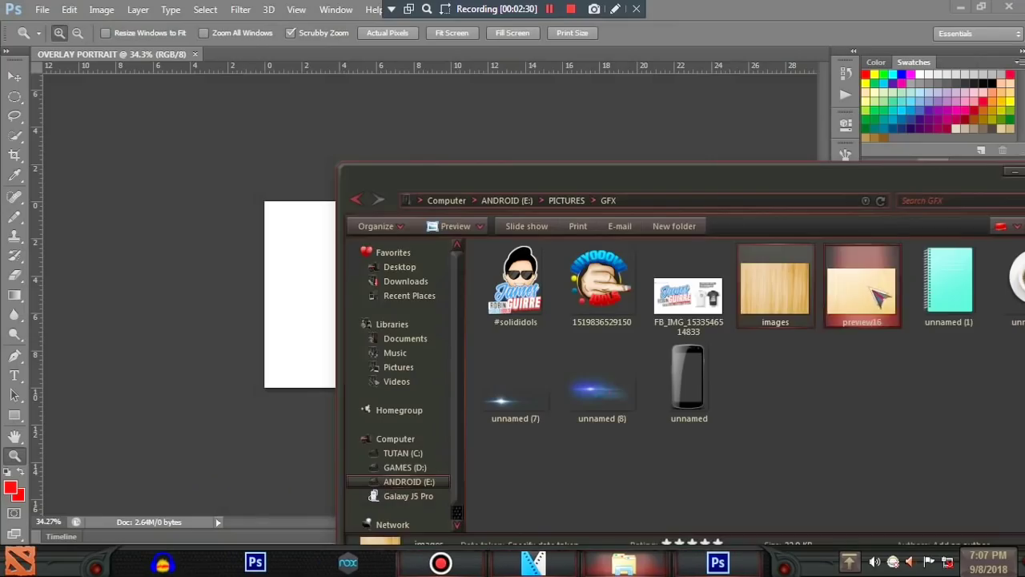
# - Fill the whole canvas with the preview16 wood image and darken it with a Curves adjustment
pyautogui.moveTo(862, 286); pyautogui.dragTo(320, 297)
pyautogui.press('Return')
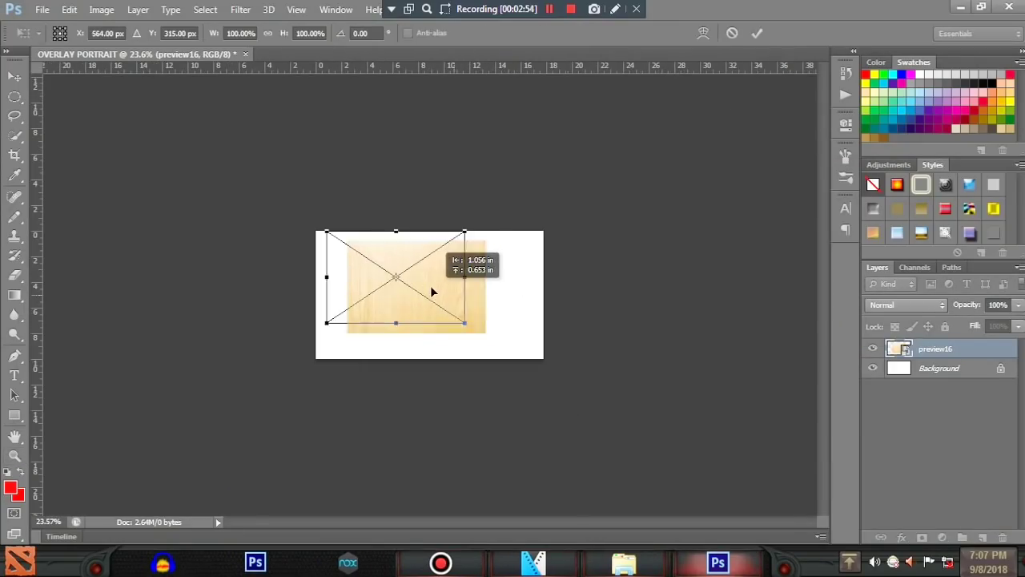
pyautogui.moveTo(436, 293); pyautogui.dragTo(554, 369)
pyautogui.click(757, 33)
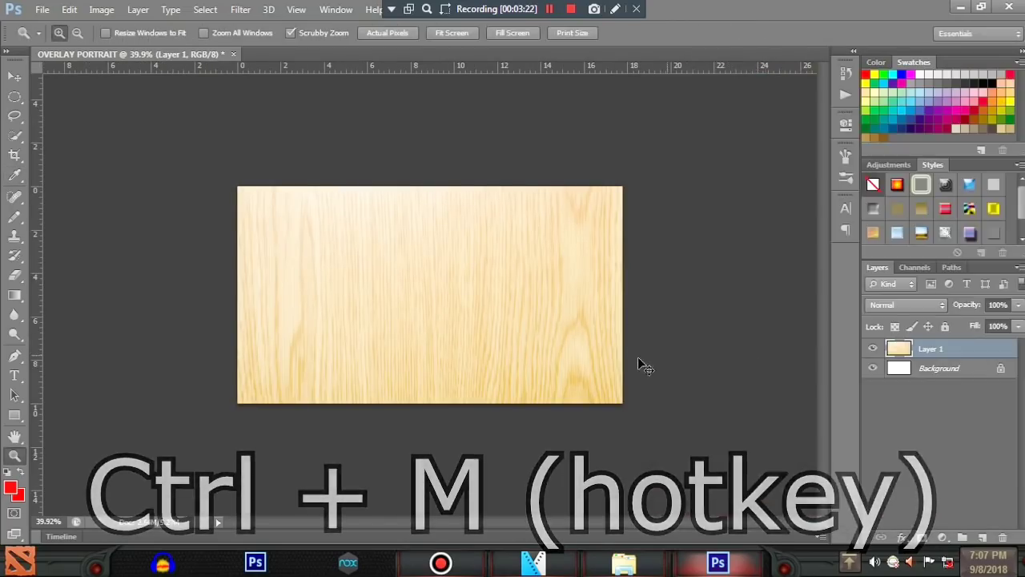
pyautogui.hotkey('ctrl', 'm')
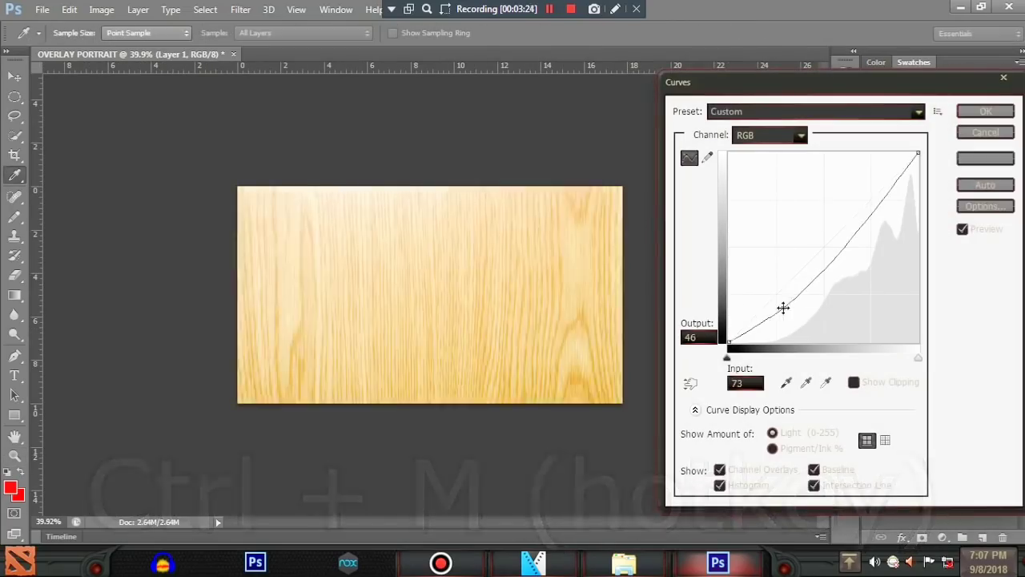
pyautogui.moveTo(889, 202); pyautogui.dragTo(889, 220)
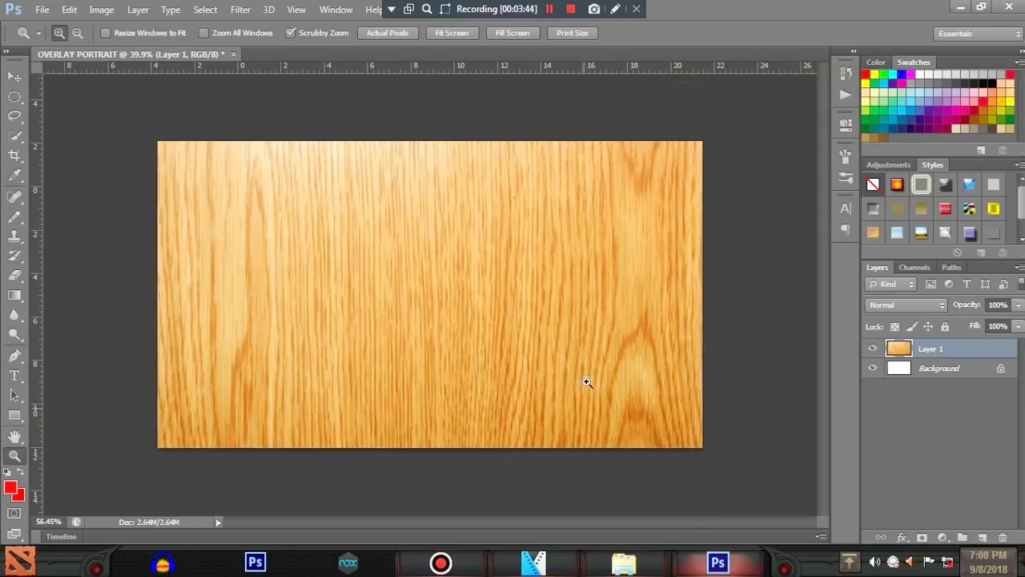
# - Place the SAMPLE screenshot from the THUMBNAIL pictures folder over the wood background at its original size
pyautogui.hotkey('alt', 'Tab')
pyautogui.moveTo(756, 183); pyautogui.dragTo(717, 31)
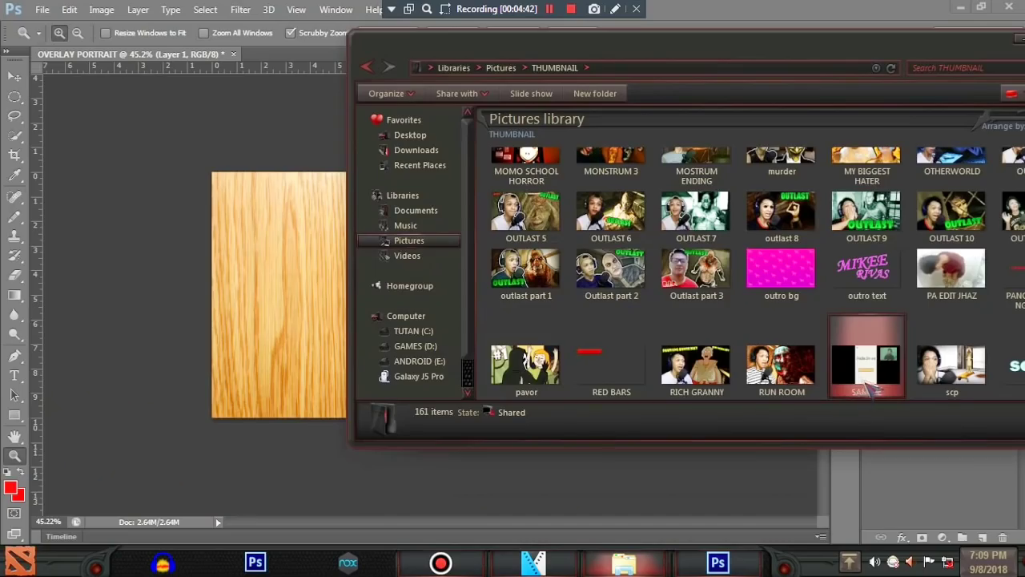
pyautogui.click(869, 385)
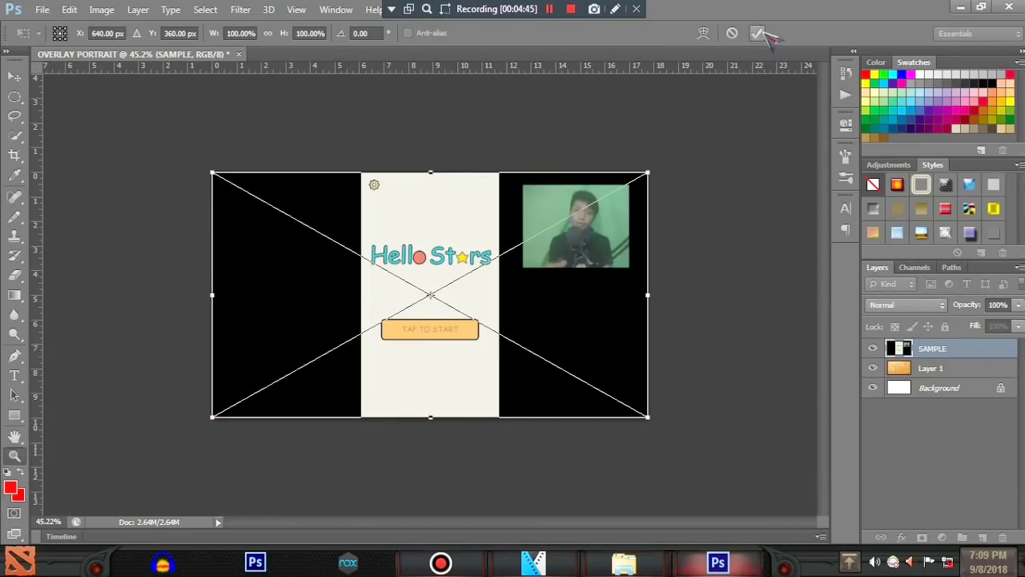
pyautogui.click(767, 32)
# - Set the SAMPLE layer's opacity to 50% in its blending options
pyautogui.moveTo(729, 383); pyautogui.dragTo(682, 397)
pyautogui.doubleClick(1003, 353)
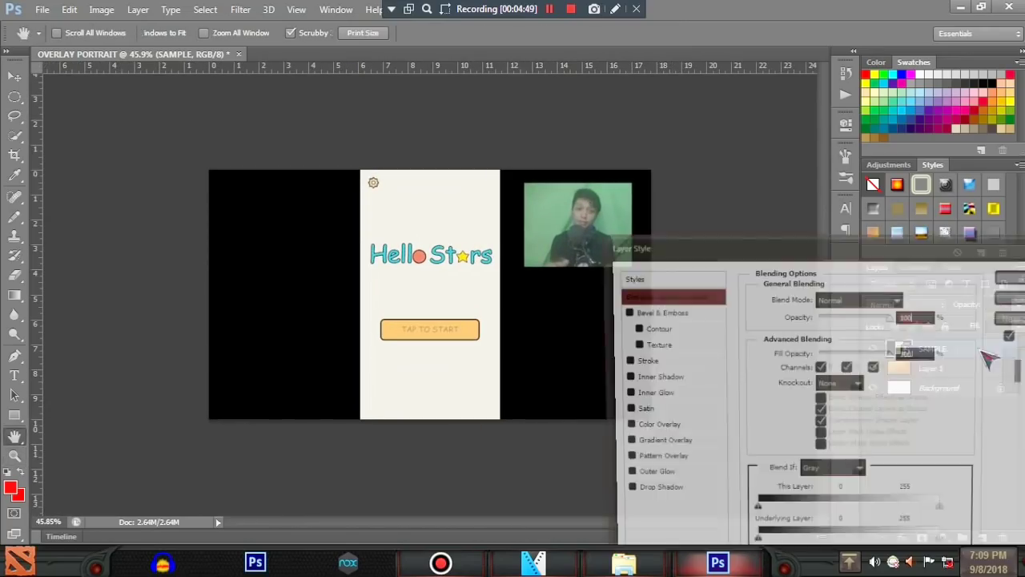
pyautogui.write('50')
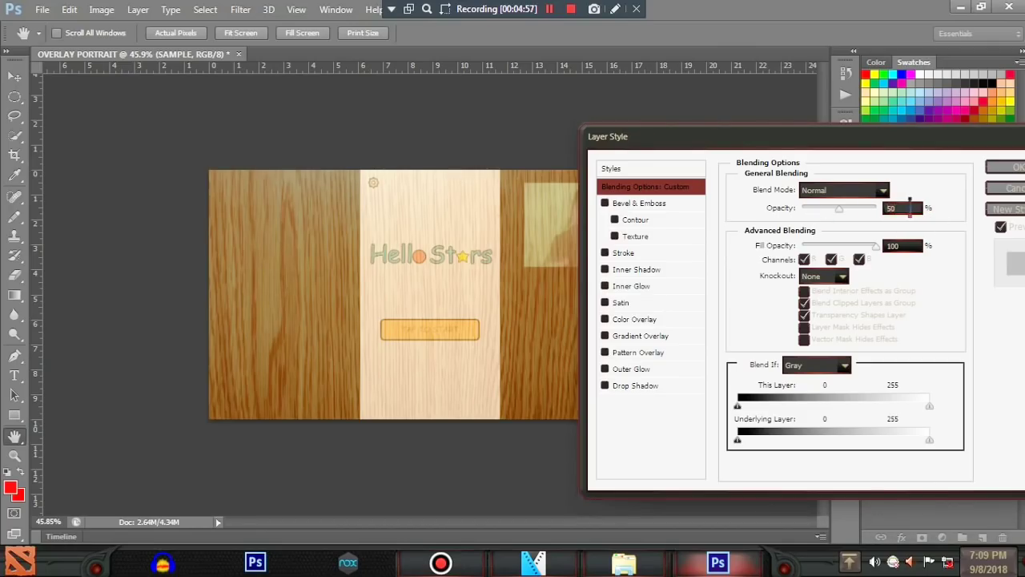
pyautogui.click(1005, 167)
pyautogui.press('z')
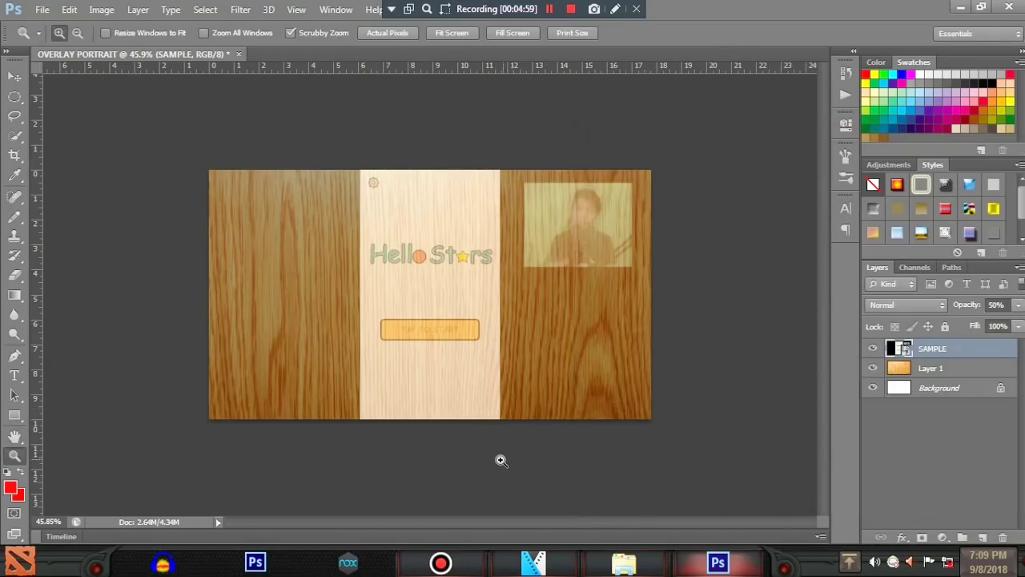
# - Place the phone picture "unnamed" from the GFX folder at the centre of the canvas as the uppermost layer
pyautogui.moveTo(500, 461); pyautogui.dragTo(526, 457)
pyautogui.hotkey('alt', 'Tab')
pyautogui.hotkey('alt', 'Tab')
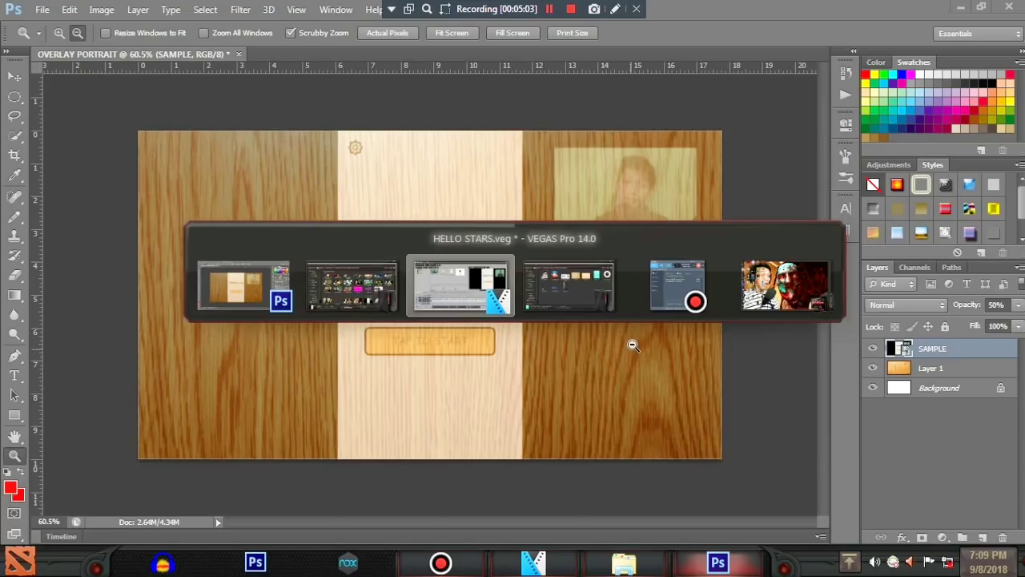
pyautogui.hotkey('alt', 'Tab')
pyautogui.moveTo(618, 151); pyautogui.dragTo(782, 55)
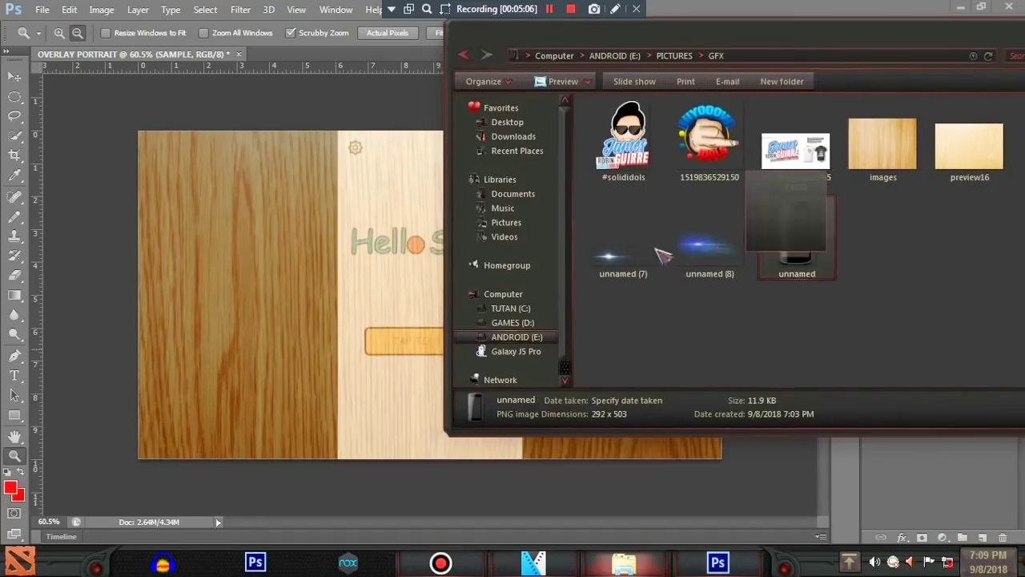
pyautogui.moveTo(663, 255); pyautogui.dragTo(423, 284)
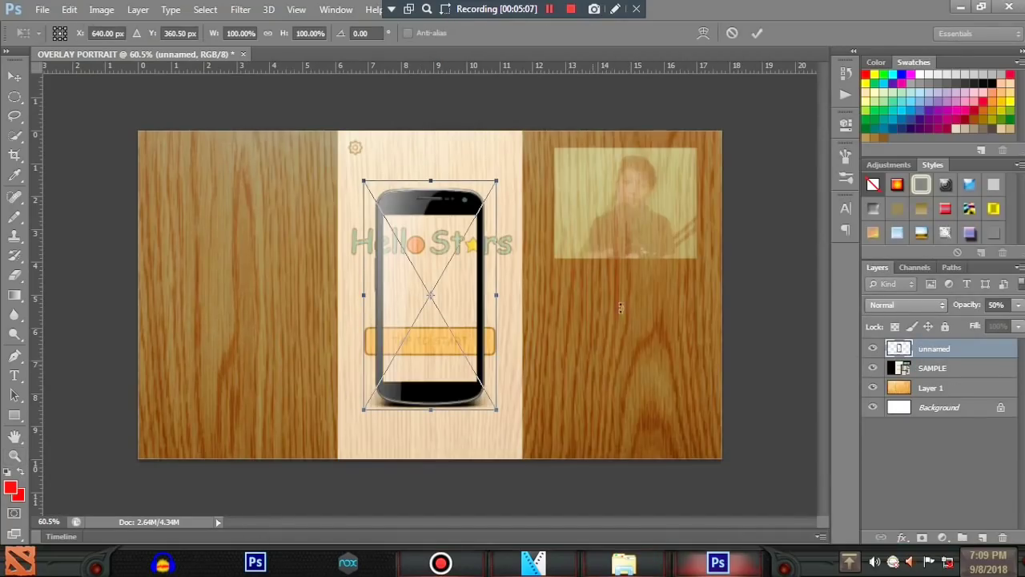
pyautogui.click(757, 33)
# - Enlarge the phone image to about 198% so its frame surrounds the game screen in the SAMPLE layer
pyautogui.moveTo(373, 200); pyautogui.dragTo(345, 148)
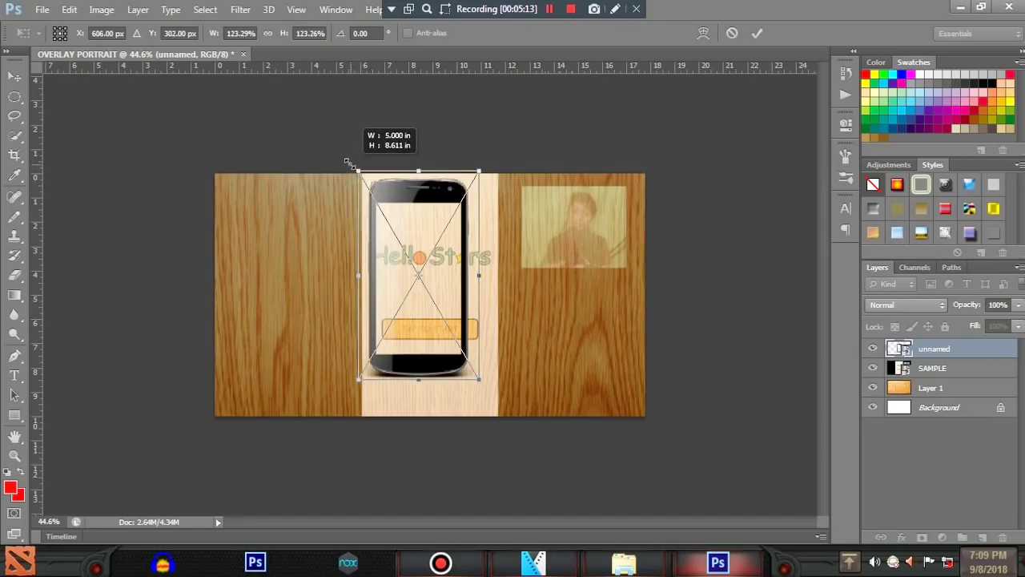
pyautogui.moveTo(480, 379); pyautogui.dragTo(545, 456)
pyautogui.moveTo(344, 148); pyautogui.dragTo(323, 131)
pyautogui.click(757, 34)
# - Fine-tune the phone image's size and position so its inner side edges line up with the game screen
pyautogui.press('z')
pyautogui.moveTo(393, 153); pyautogui.dragTo(469, 177)
pyautogui.hotkey('ctrl', 't')
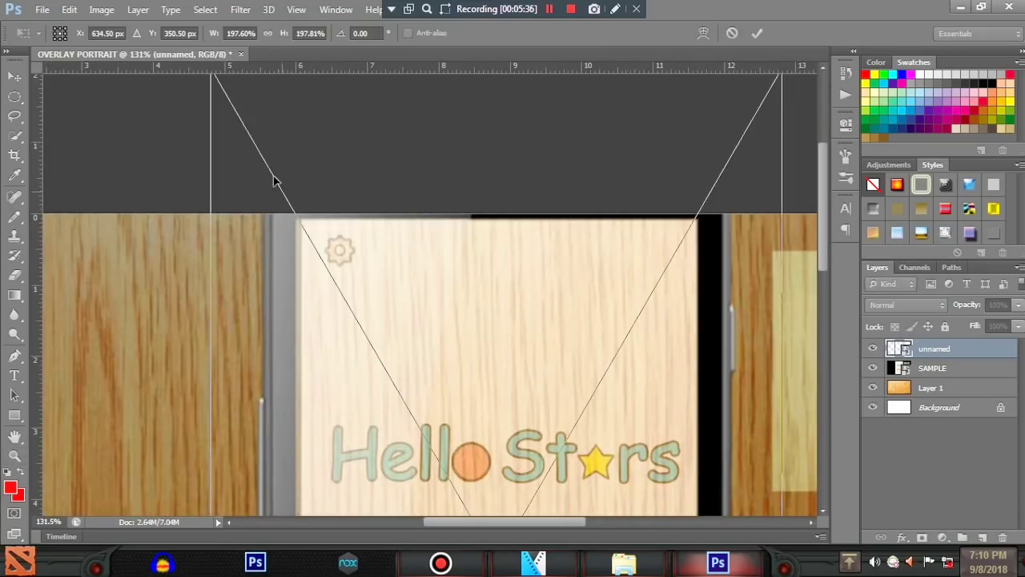
pyautogui.press('Return')
pyautogui.moveTo(665, 211); pyautogui.dragTo(589, 211)
pyautogui.hotkey('ctrl', 't')
pyautogui.moveTo(370, 118); pyautogui.dragTo(374, 122)
pyautogui.moveTo(743, 121)
pyautogui.mouseDown()
pyautogui.moveTo(760, 107)
pyautogui.moveTo(747, 119)
pyautogui.mouseUp()
pyautogui.click(757, 34)
# - Stretch the phone image slightly outward at its upper-left corner to refine the fit around the game screen
pyautogui.scroll(-5, 723, 322)
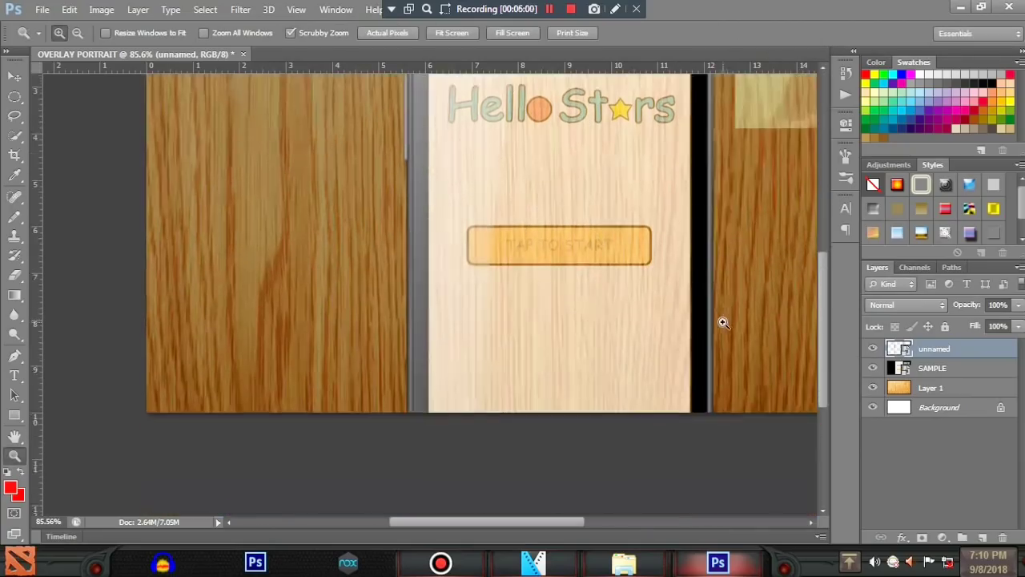
pyautogui.scroll(-4, 745, 431)
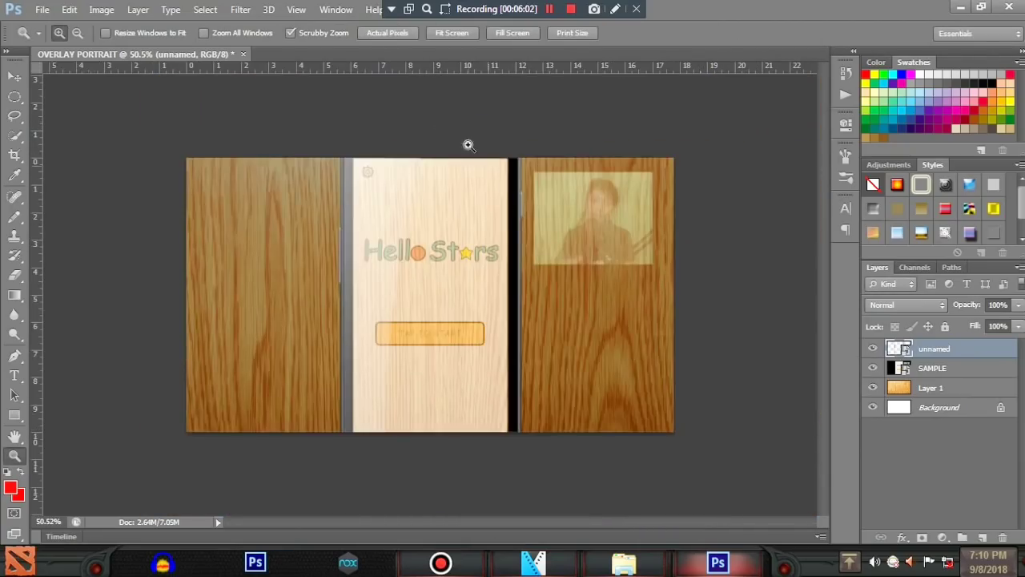
pyautogui.scroll(6, 536, 140)
pyautogui.scroll(3, 536, 140)
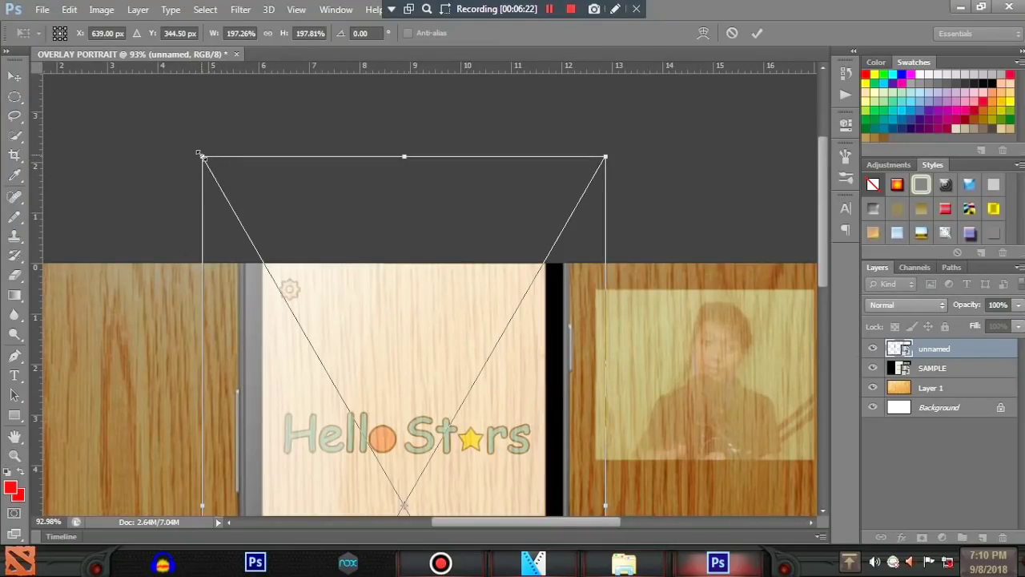
pyautogui.moveTo(203, 158); pyautogui.dragTo(199, 149)
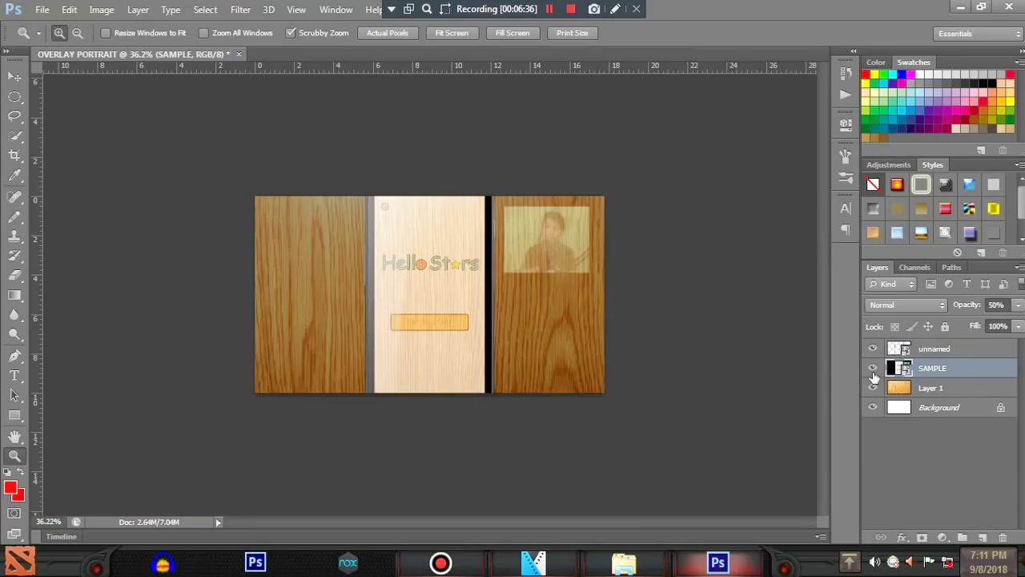
# - Hide the SAMPLE reference layer beneath the phone frame
pyautogui.click(873, 368)
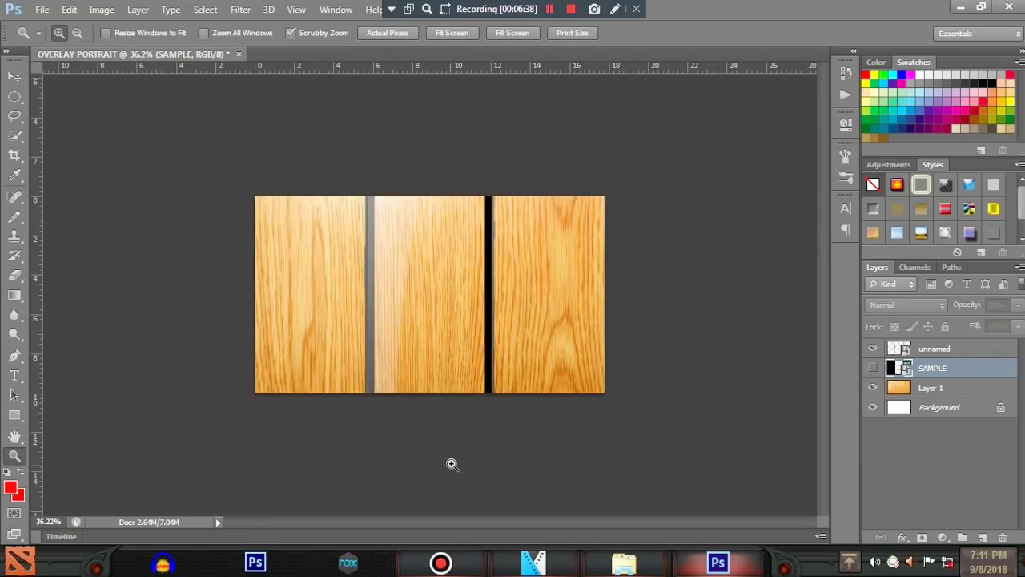
pyautogui.moveTo(452, 464); pyautogui.dragTo(508, 462)
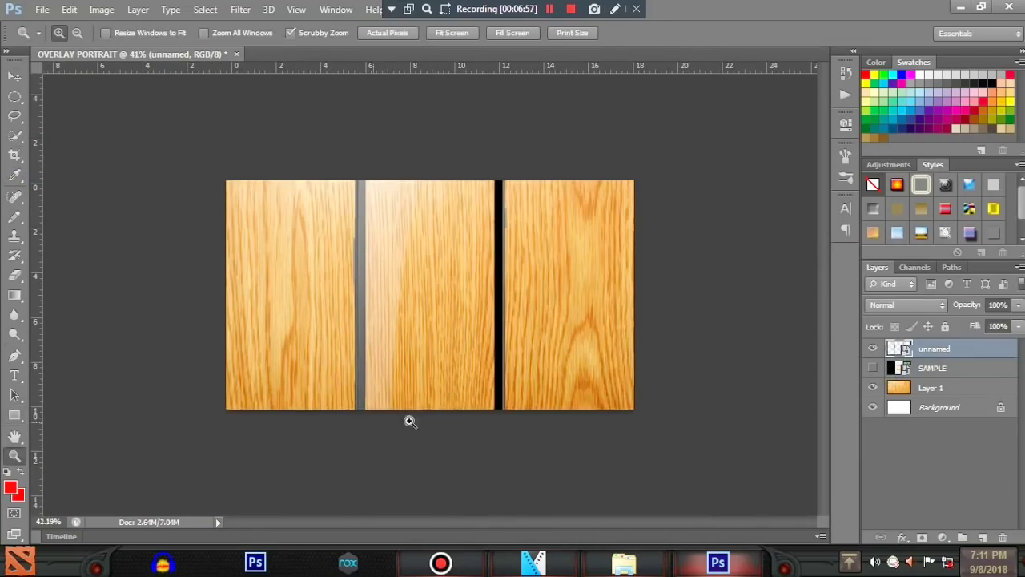
pyautogui.click(410, 419)
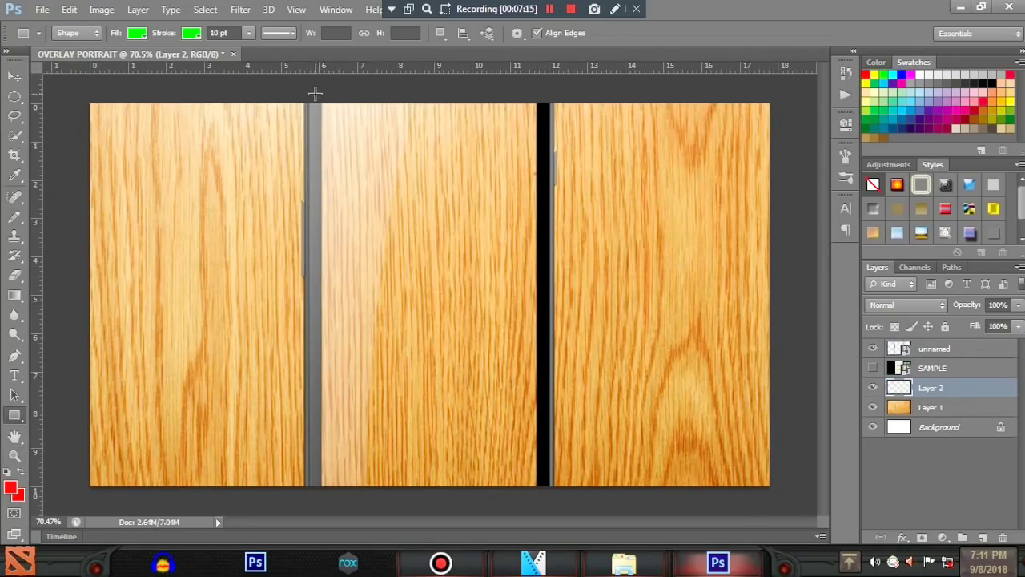
# - Draw a green rectangle over the game screen area inside the phone frame, covering the full canvas height
pyautogui.moveTo(314, 94); pyautogui.dragTo(543, 495)
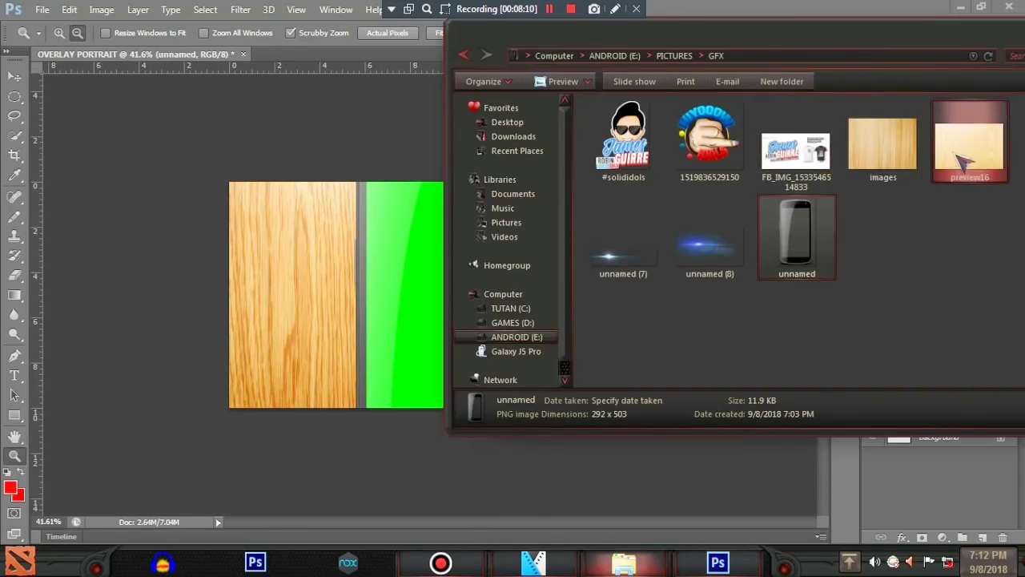
# - Place the coffee cup image from the GFX folder on the lower part of the wood beside the phone's black edge
pyautogui.moveTo(550, 490); pyautogui.dragTo(588, 358)
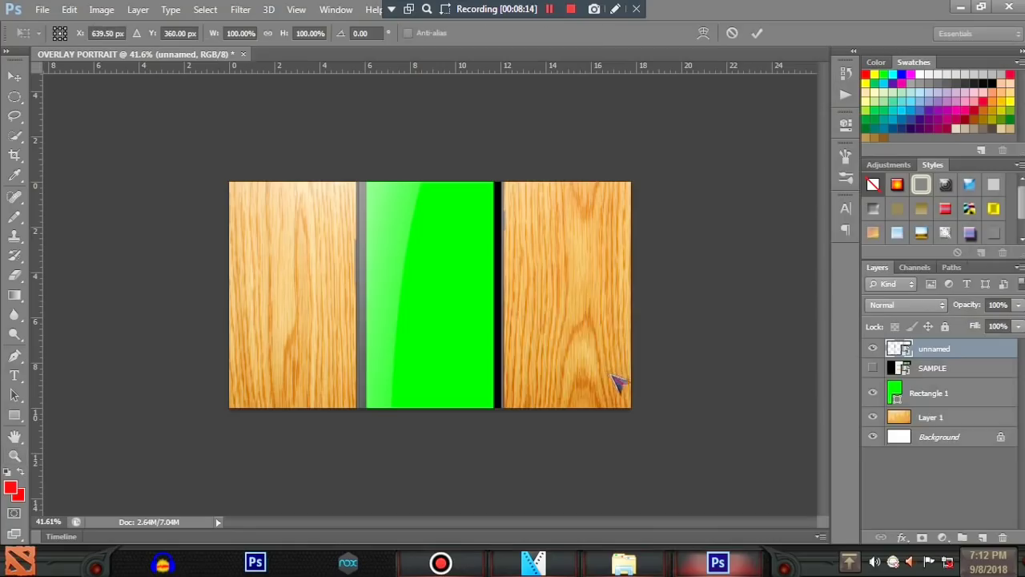
pyautogui.click(756, 33)
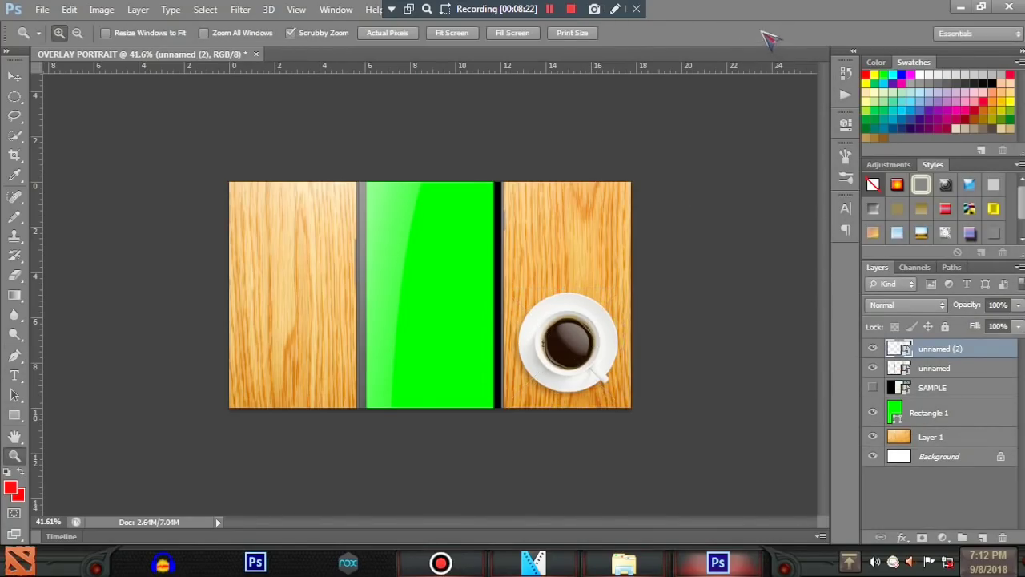
pyautogui.moveTo(568, 435); pyautogui.dragTo(714, 452)
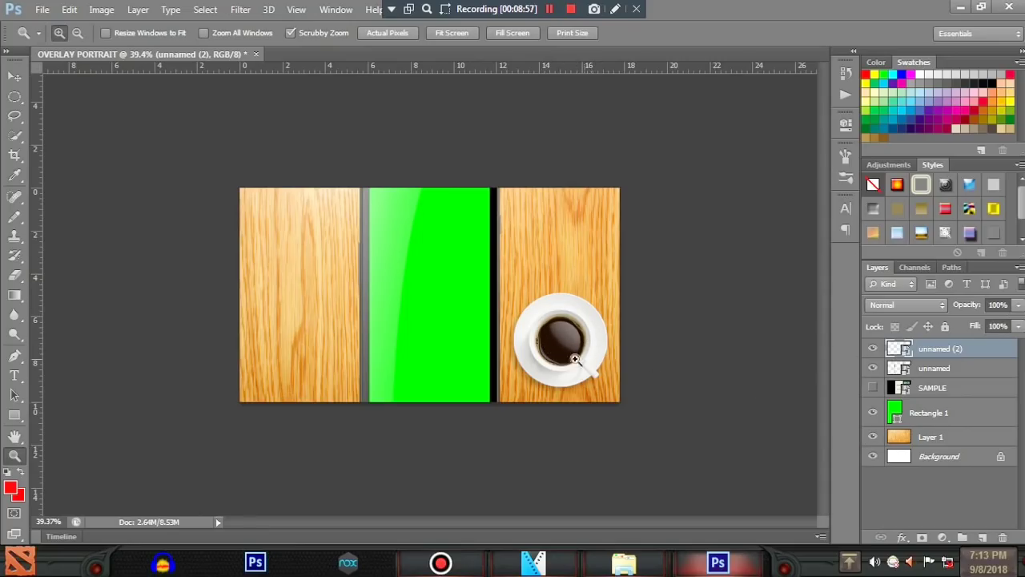
# - Bring the turquoise spiral notebook image from the GFX folder into the overlay document
pyautogui.click(984, 537)
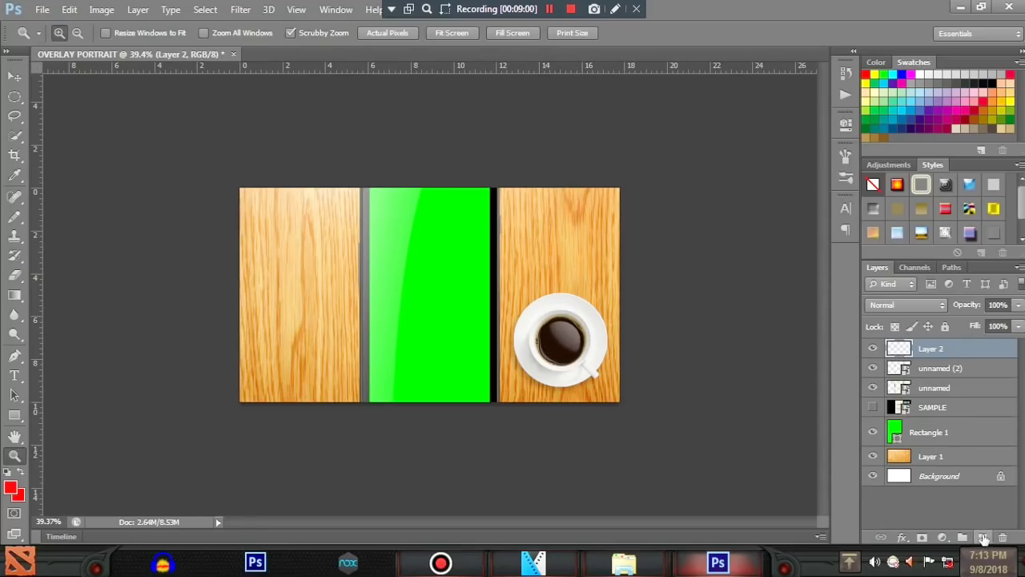
pyautogui.hotkey('ctrl', 'z')
pyautogui.hotkey('alt', 'Tab')
pyautogui.moveTo(408, 411); pyautogui.dragTo(542, 426)
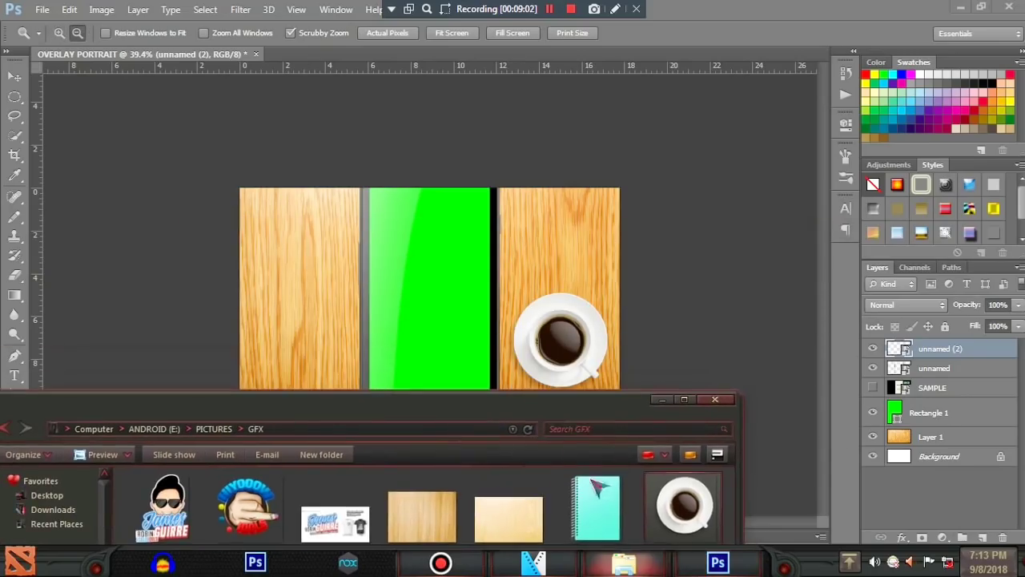
pyautogui.moveTo(596, 507); pyautogui.dragTo(266, 292)
pyautogui.moveTo(318, 314); pyautogui.dragTo(320, 312)
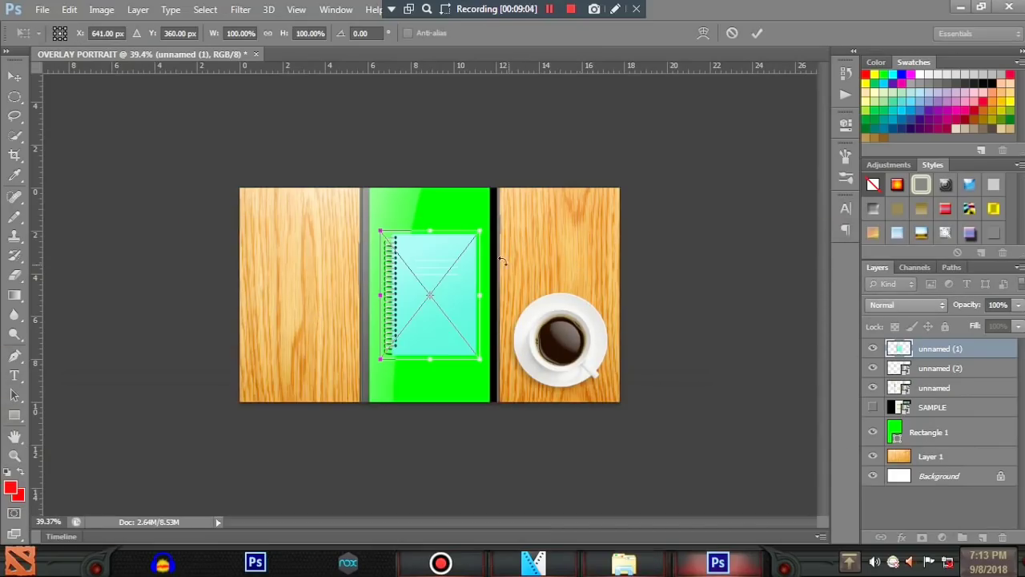
# - Move the notebook onto the lower wood area opposite the coffee cup and tilt it slightly counter-clockwise
pyautogui.moveTo(461, 272); pyautogui.dragTo(328, 308)
pyautogui.moveTo(353, 258)
pyautogui.mouseDown()
pyautogui.moveTo(347, 229)
pyautogui.moveTo(351, 240)
pyautogui.mouseUp()
pyautogui.click(758, 32)
# - Add a drop shadow to the notebook layer and reopen the shadow's settings
pyautogui.press('z')
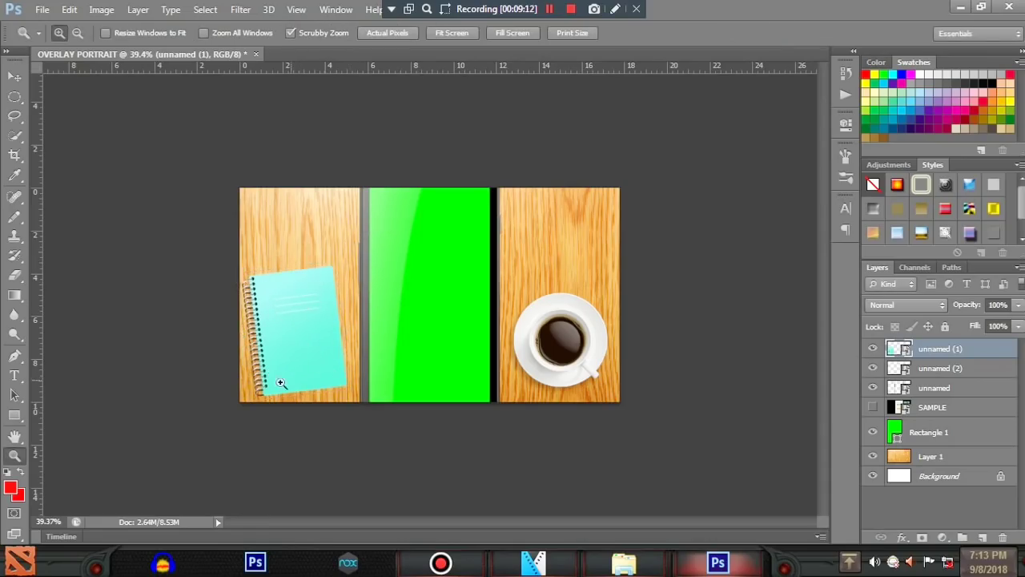
pyautogui.moveTo(274, 377); pyautogui.dragTo(350, 381)
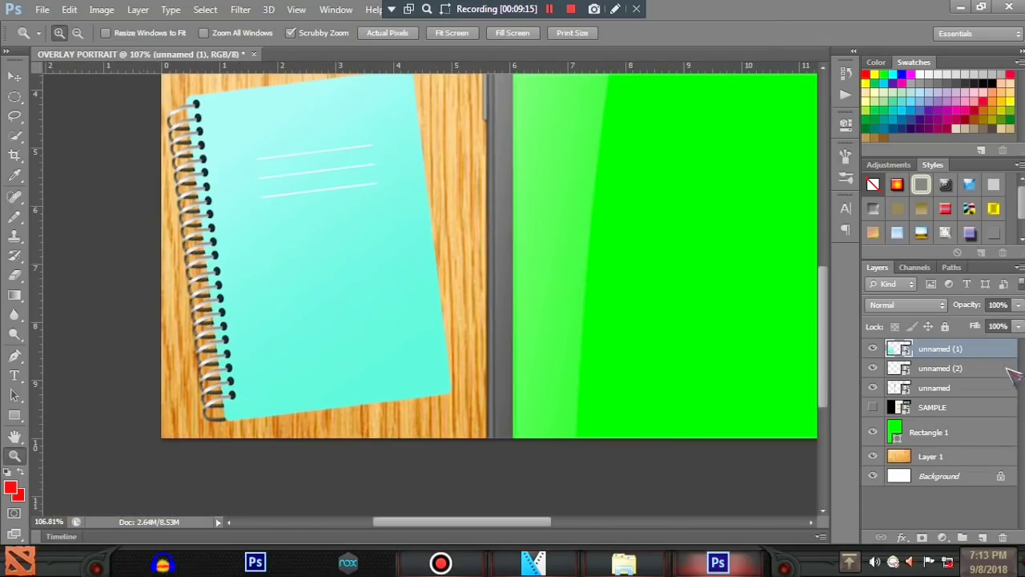
pyautogui.doubleClick(1003, 352)
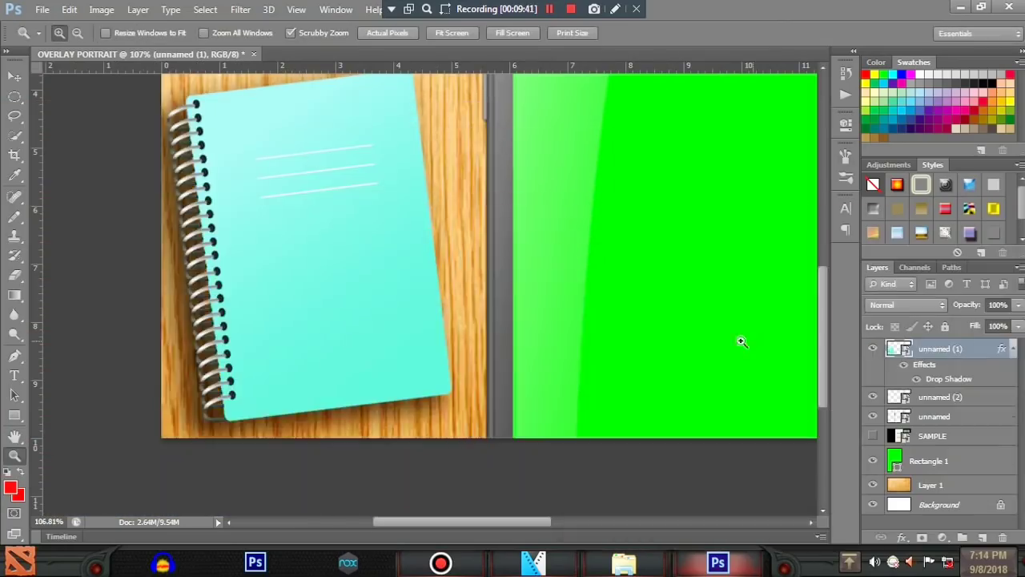
pyautogui.moveTo(739, 339); pyautogui.dragTo(675, 335)
pyautogui.hotkey('ctrl', 'z')
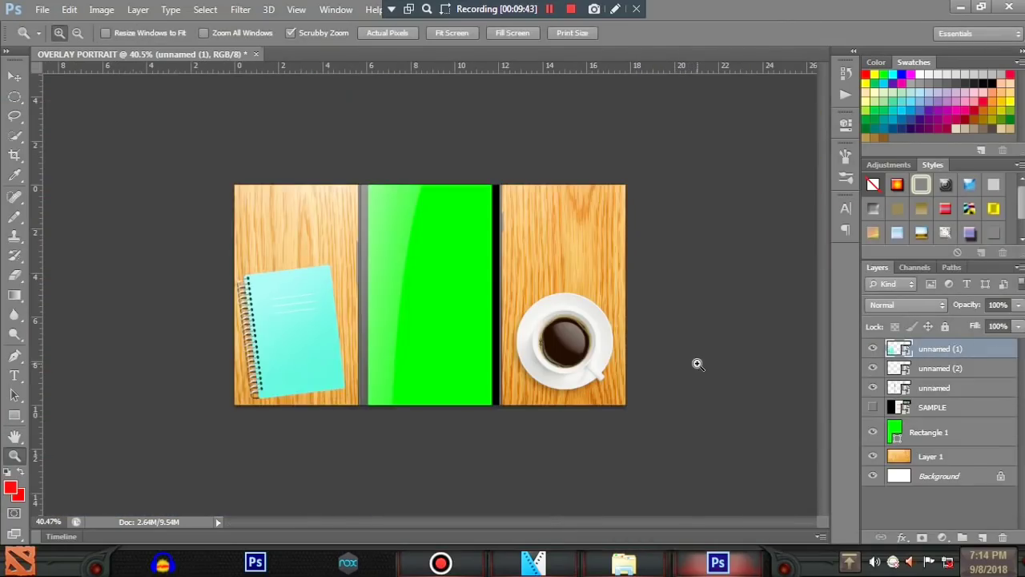
pyautogui.hotkey('ctrl', 'z')
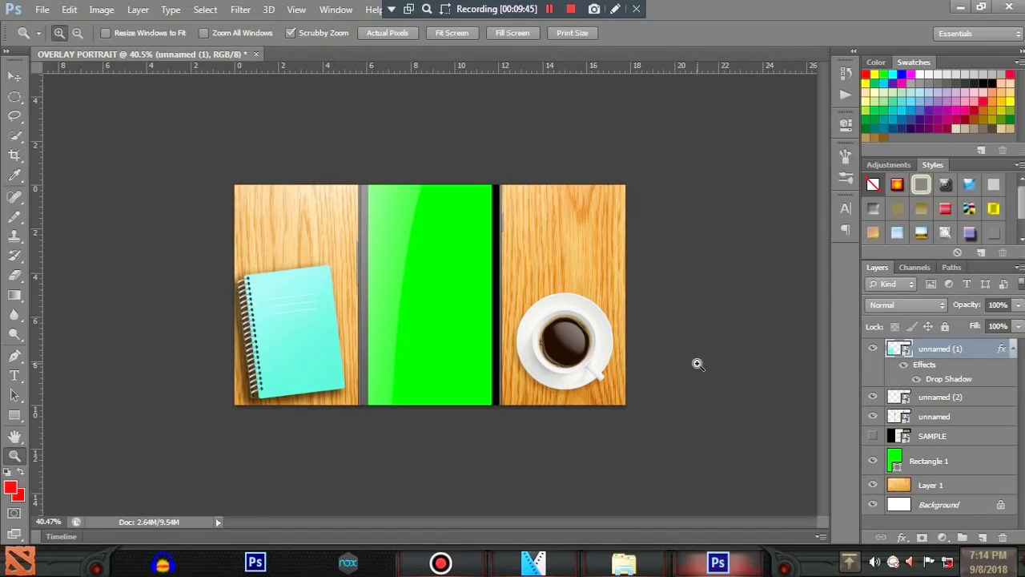
pyautogui.doubleClick(949, 379)
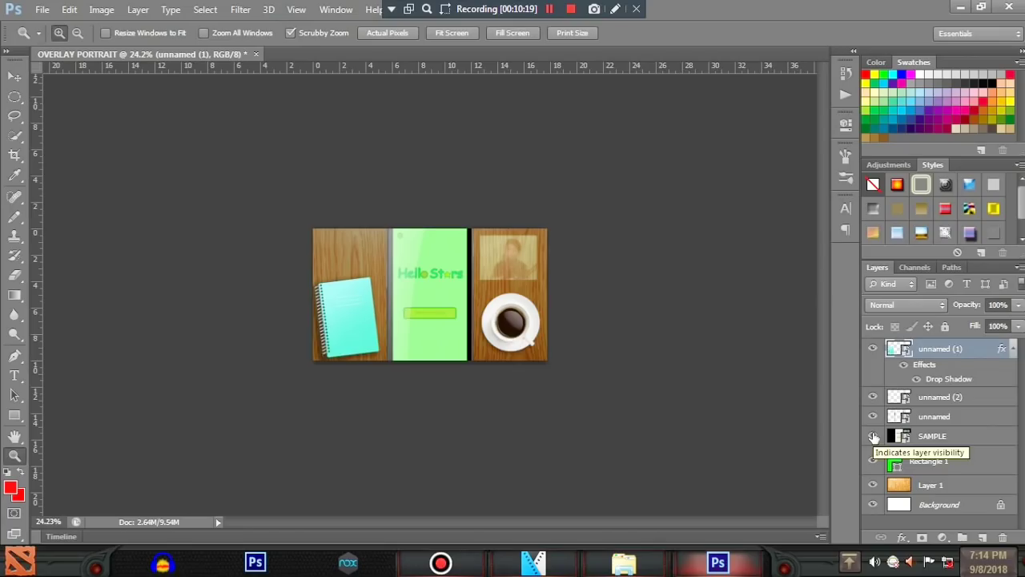
# - Draw a green rectangle of about 312 x 243 px over the facecam in the SAMPLE layer, then hide that layer
pyautogui.click(648, 389)
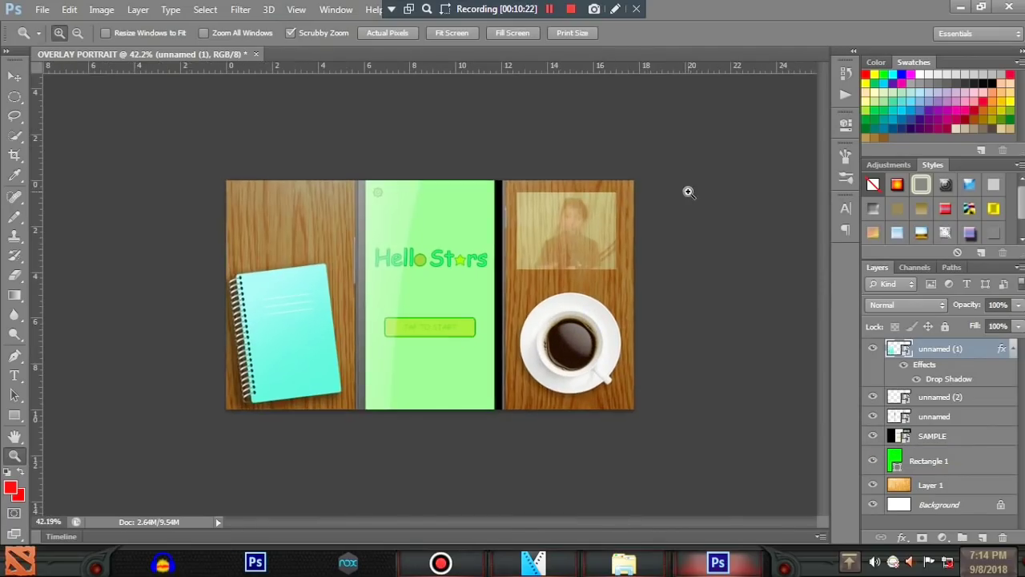
pyautogui.moveTo(687, 190); pyautogui.dragTo(714, 195)
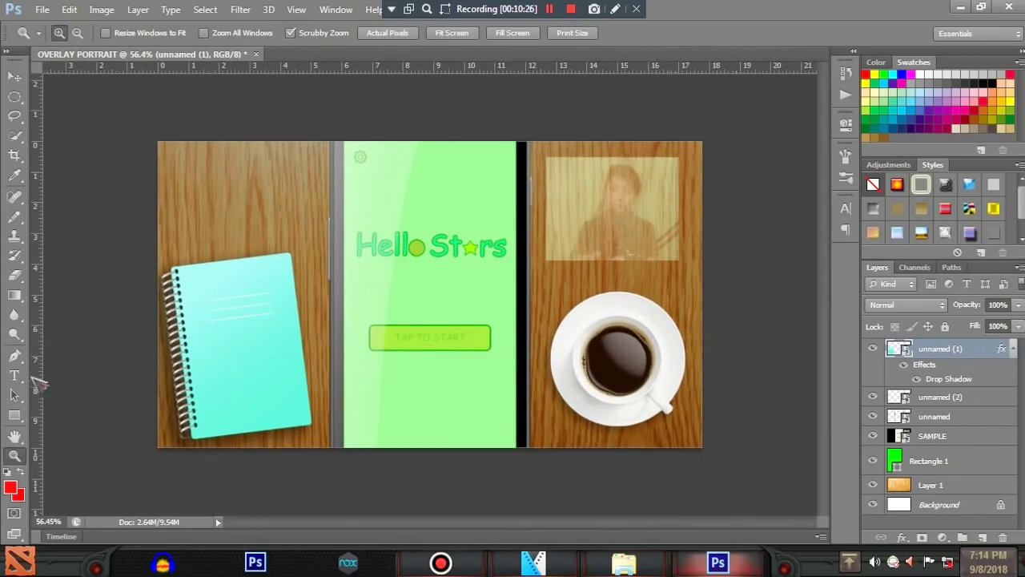
pyautogui.click(14, 415)
pyautogui.press('z')
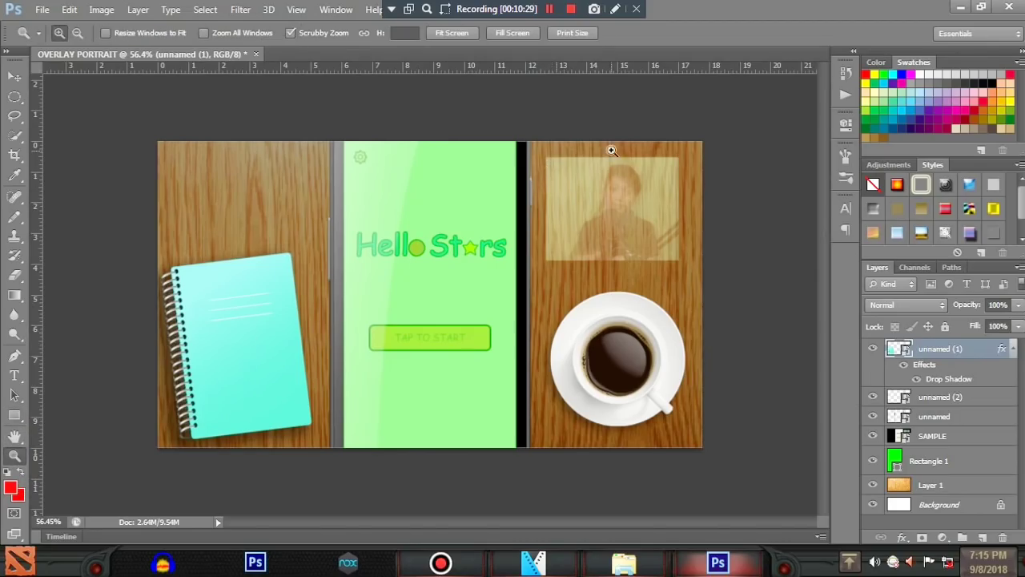
pyautogui.moveTo(611, 151); pyautogui.dragTo(689, 145)
pyautogui.moveTo(297, 107); pyautogui.dragTo(759, 465)
pyautogui.hotkey('ctrl', '0')
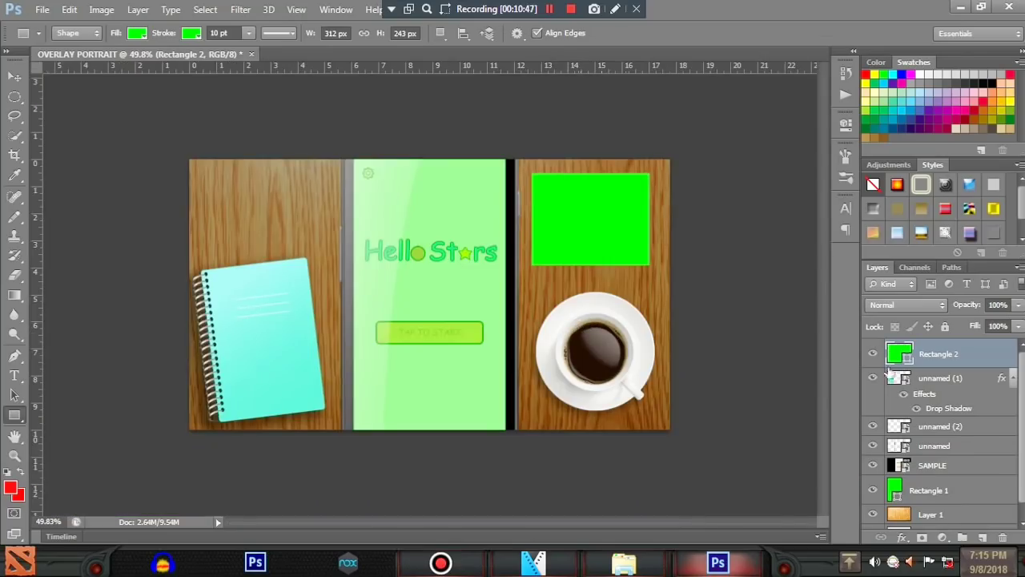
pyautogui.click(873, 467)
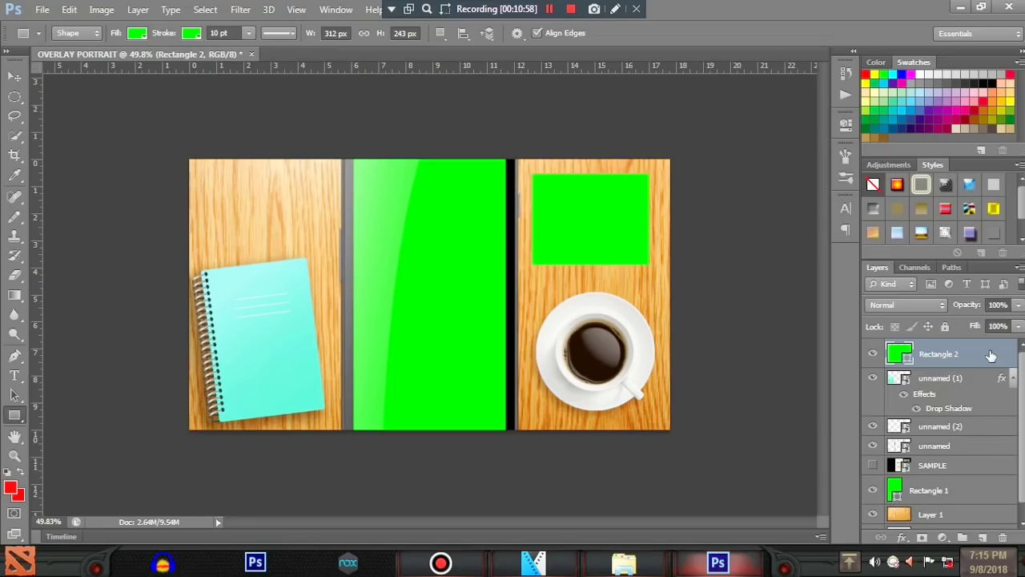
# - Give the facecam rectangle a black 8 px inside stroke and a drop shadow
pyautogui.doubleClick(991, 356)
pyautogui.moveTo(704, 218)
pyautogui.mouseDown()
pyautogui.moveTo(182, 240)
pyautogui.moveTo(203, 122)
pyautogui.mouseUp()
pyautogui.click(87, 233)
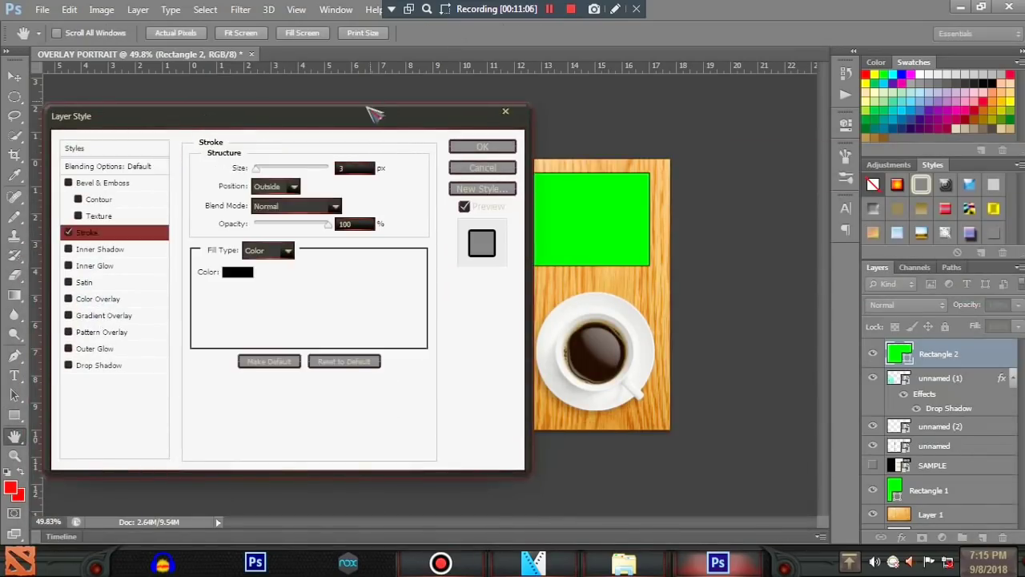
pyautogui.moveTo(367, 109); pyautogui.dragTo(325, 134)
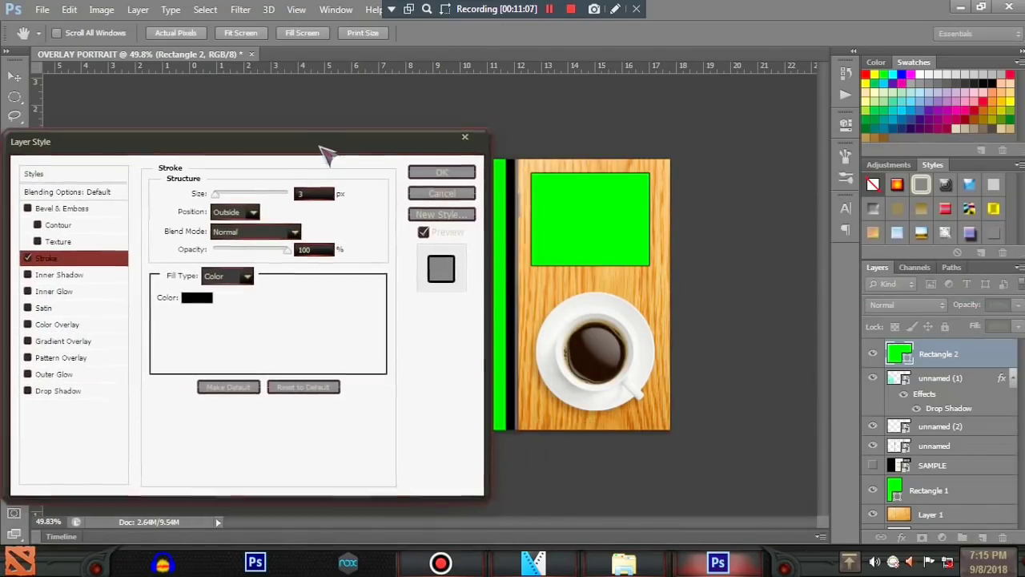
pyautogui.moveTo(339, 282); pyautogui.dragTo(393, 357)
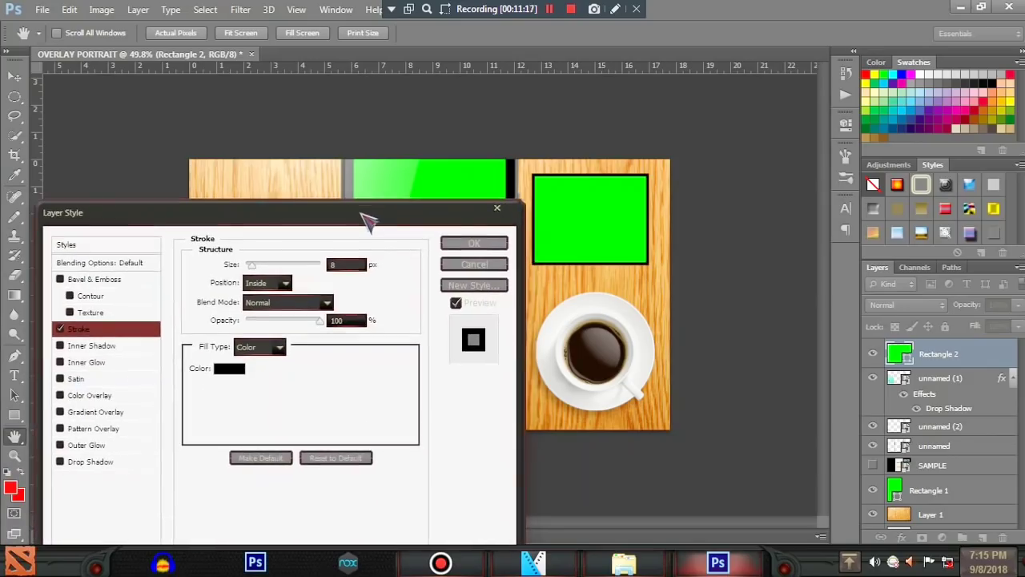
pyautogui.click(88, 461)
pyautogui.click(481, 380)
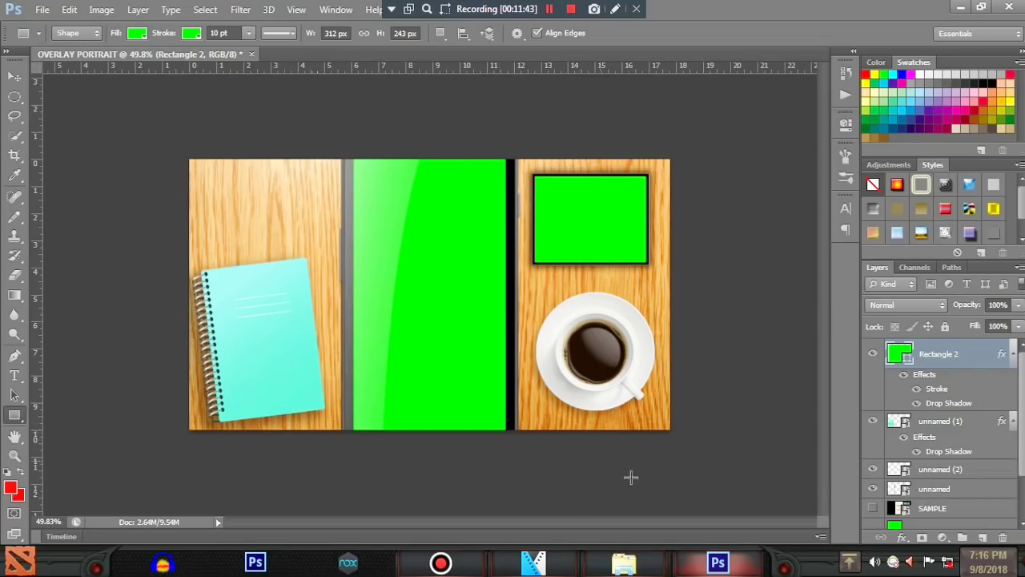
# - Place the #solididols logo image, shrink it to about 23% and move it onto the notebook cover
pyautogui.hotkey('alt', 'Tab')
pyautogui.moveTo(320, 407); pyautogui.dragTo(377, 265)
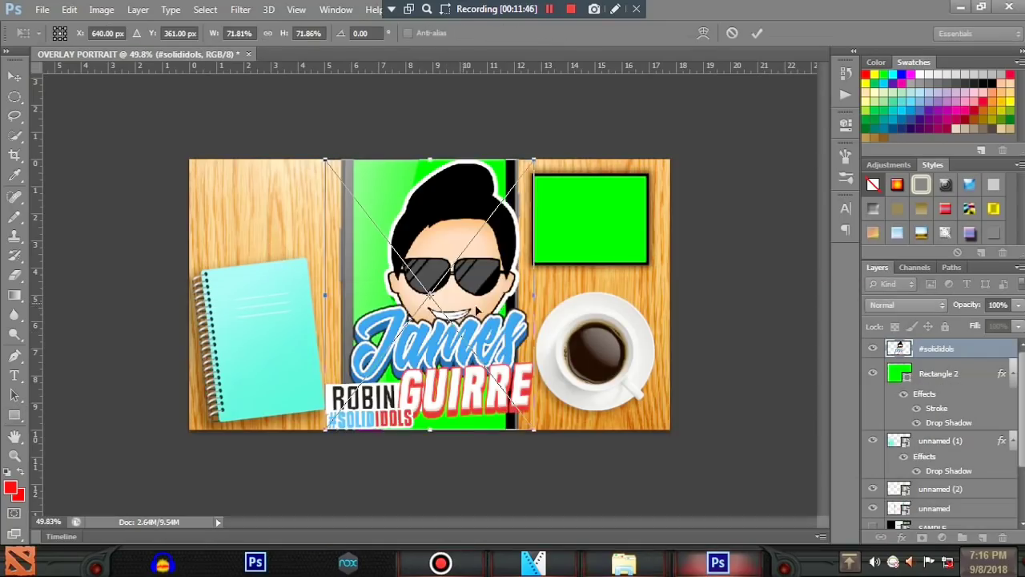
pyautogui.moveTo(534, 430); pyautogui.dragTo(385, 266)
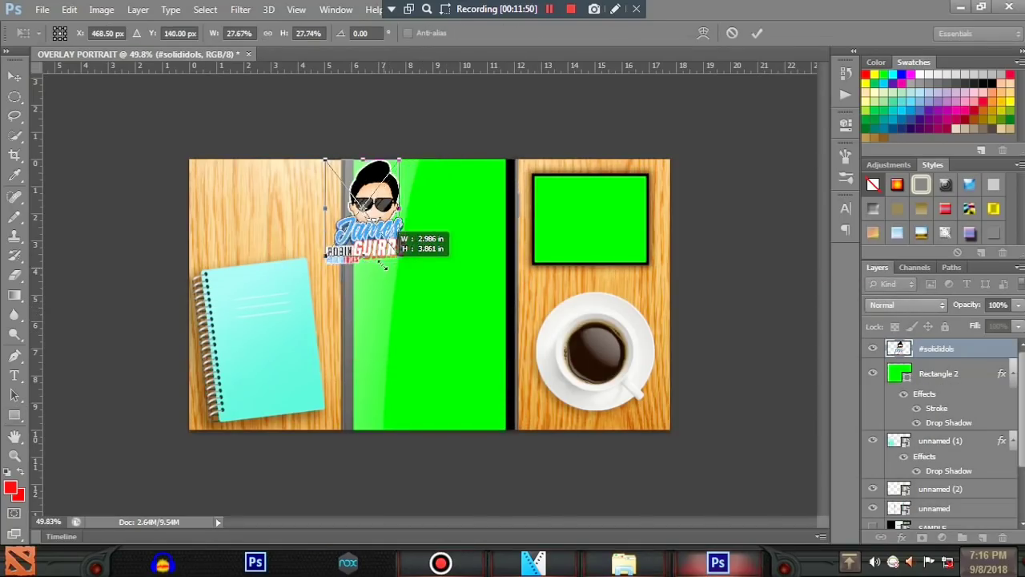
pyautogui.moveTo(384, 266); pyautogui.dragTo(376, 250)
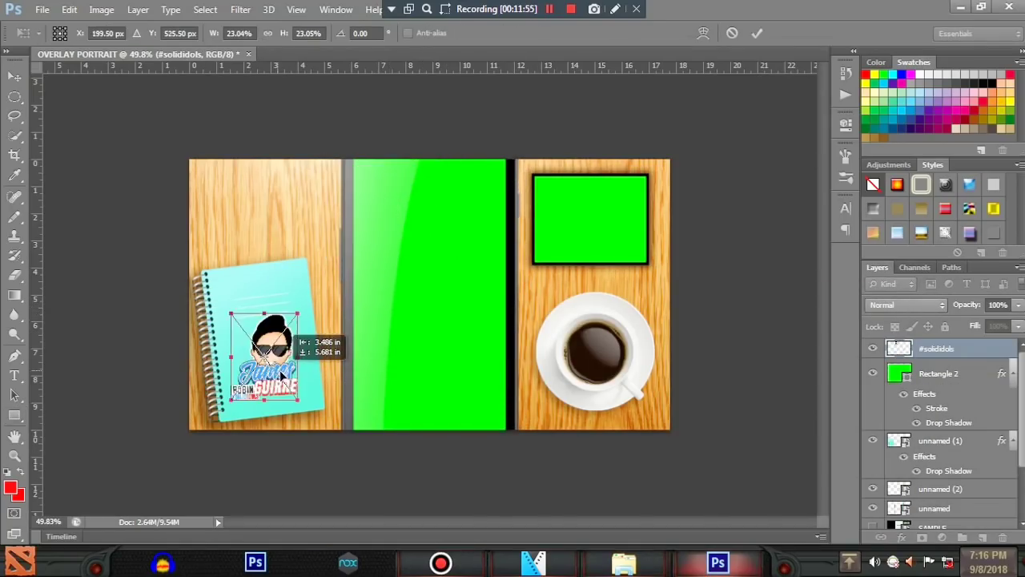
# - Reduce the logo to about 19% and rotate it to about -8.4° to follow the notebook's tilt
pyautogui.moveTo(283, 372); pyautogui.dragTo(282, 375)
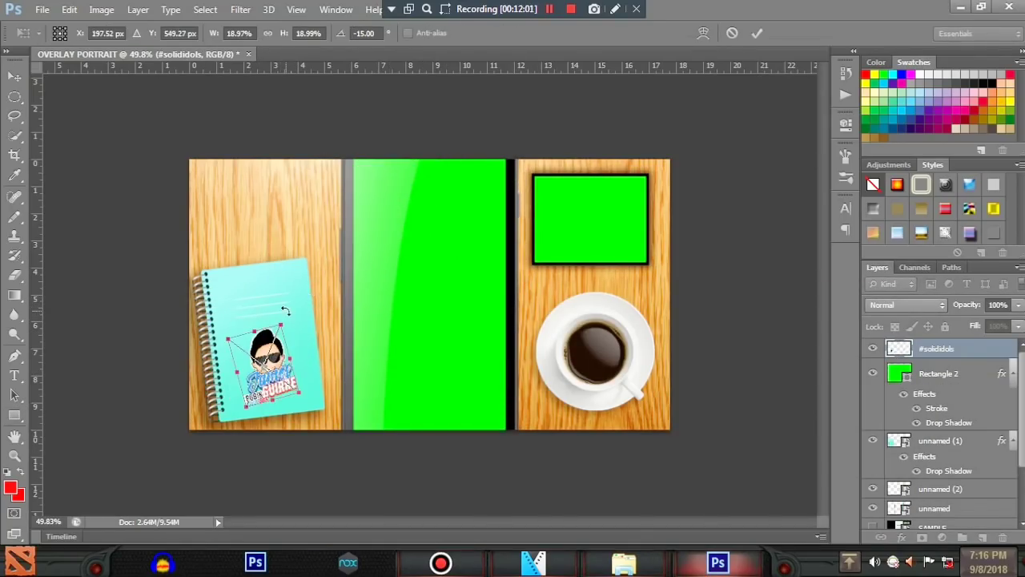
pyautogui.moveTo(339, 293); pyautogui.dragTo(351, 301)
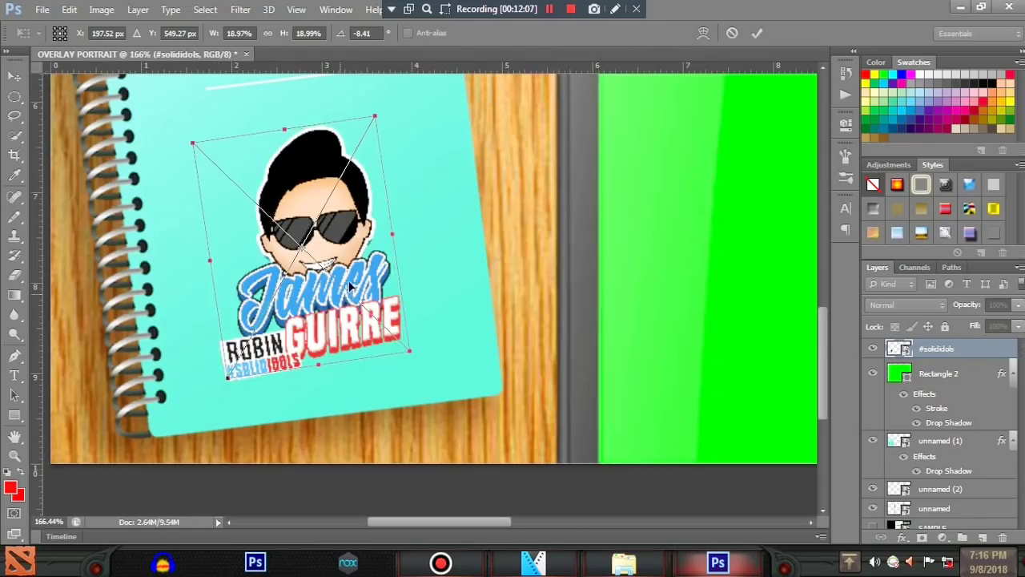
pyautogui.moveTo(339, 297); pyautogui.dragTo(354, 289)
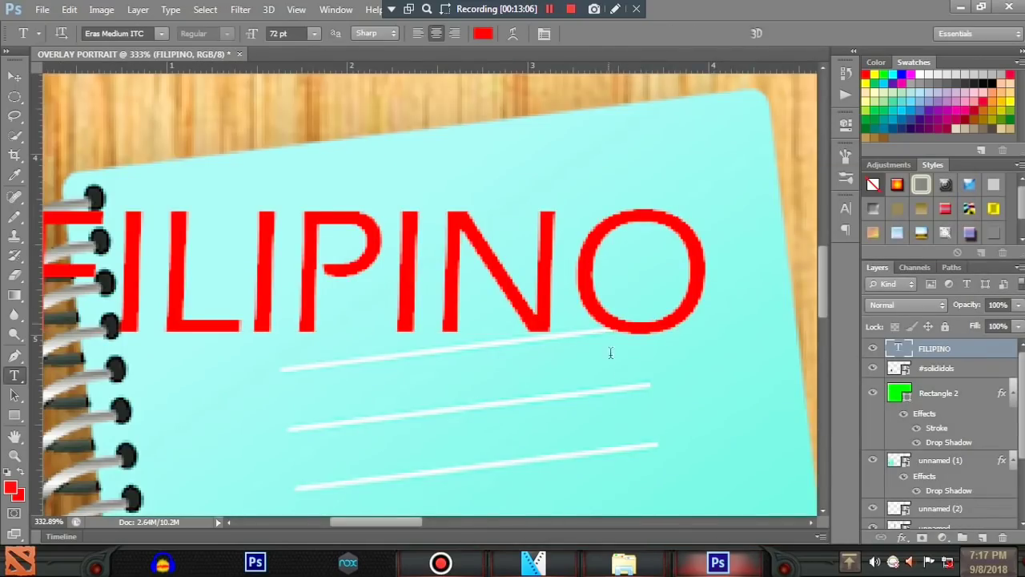
# - Shrink the FILIPINO text to about 37.86 pt and tilt it along the first white line of the notebook
pyautogui.moveTo(612, 379); pyautogui.dragTo(585, 375)
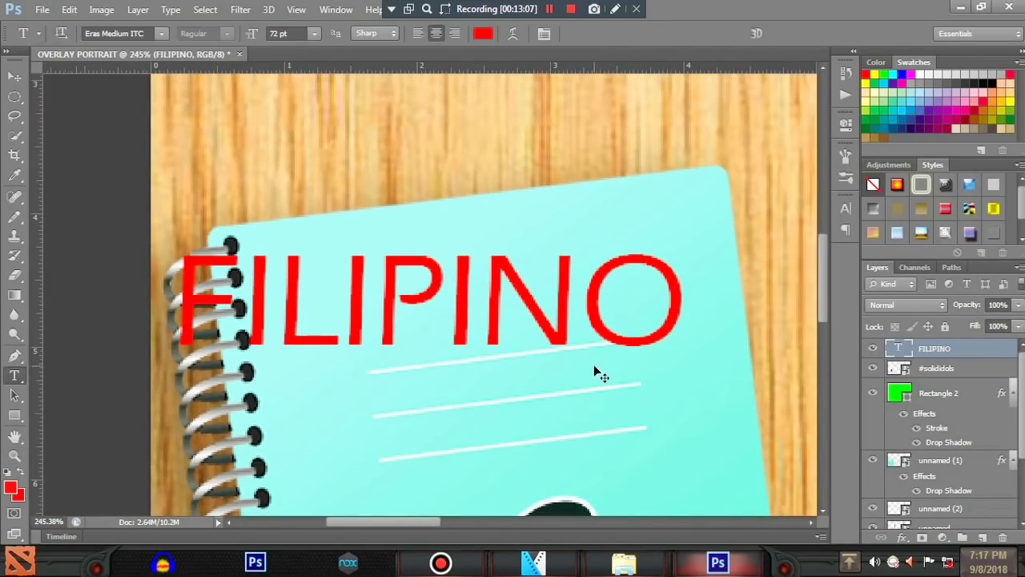
pyautogui.hotkey('ctrl', 't')
pyautogui.moveTo(701, 220); pyautogui.dragTo(696, 181)
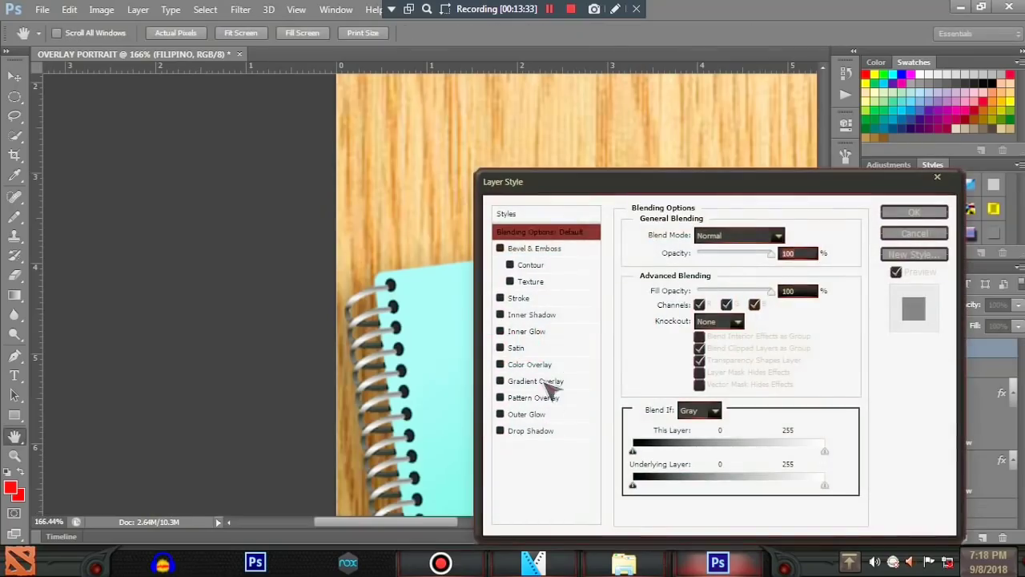
# - Apply a black color overlay to the FILIPINO text layer
pyautogui.click(530, 367)
pyautogui.click(793, 235)
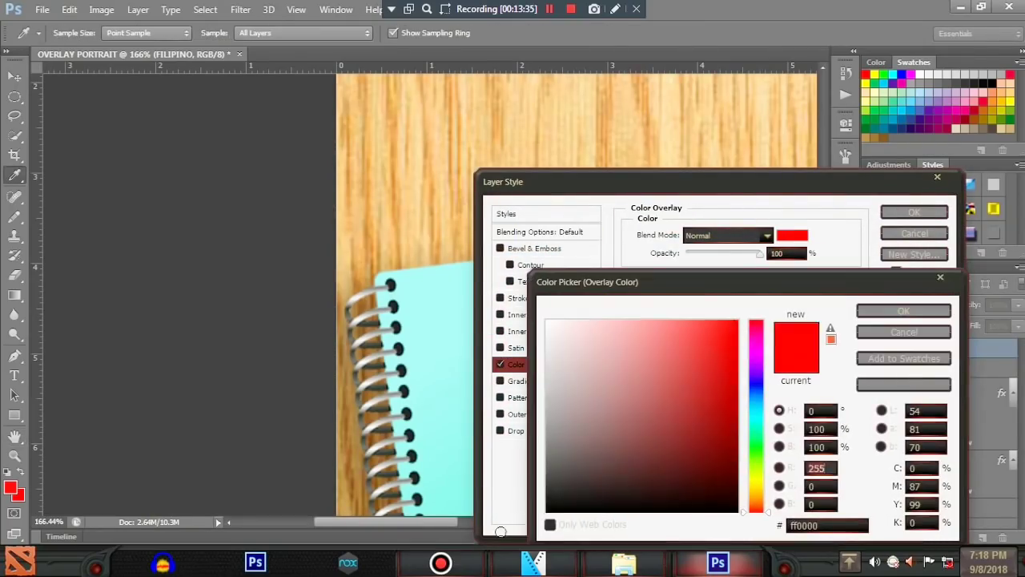
pyautogui.write('0')
pyautogui.click(901, 312)
pyautogui.click(911, 212)
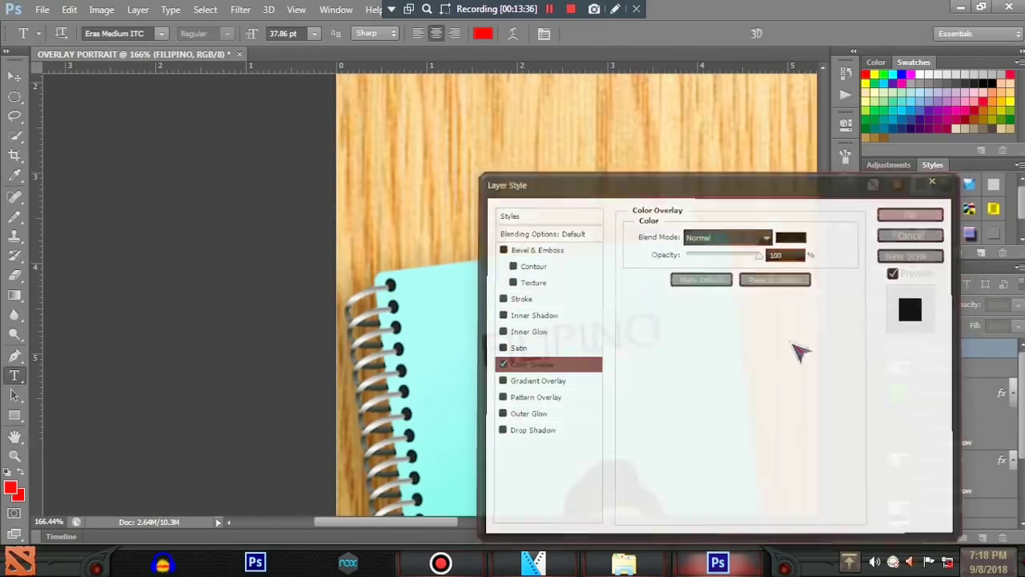
# - Duplicate the FILIPINO text layer
pyautogui.moveTo(743, 371); pyautogui.dragTo(712, 373)
pyautogui.moveTo(753, 405); pyautogui.dragTo(356, 331)
pyautogui.scroll(6, 327, 288)
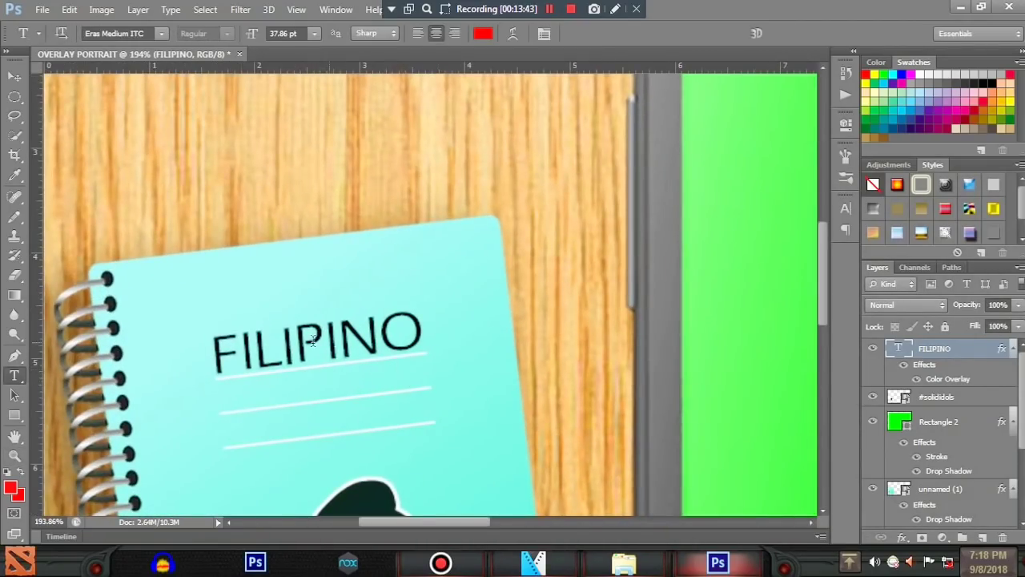
pyautogui.click(272, 397)
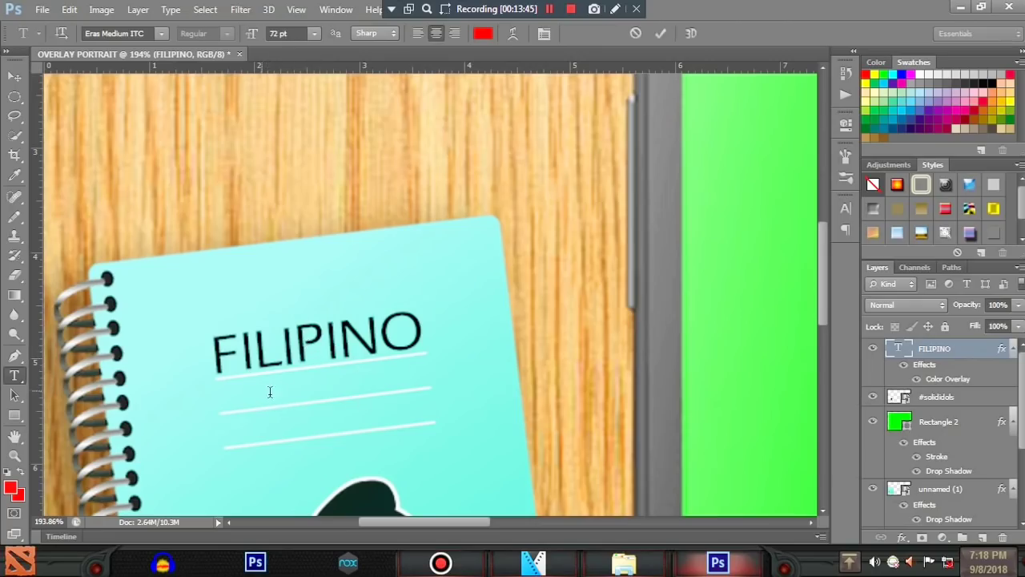
pyautogui.click(945, 356)
pyautogui.hotkey('ctrl', 'j')
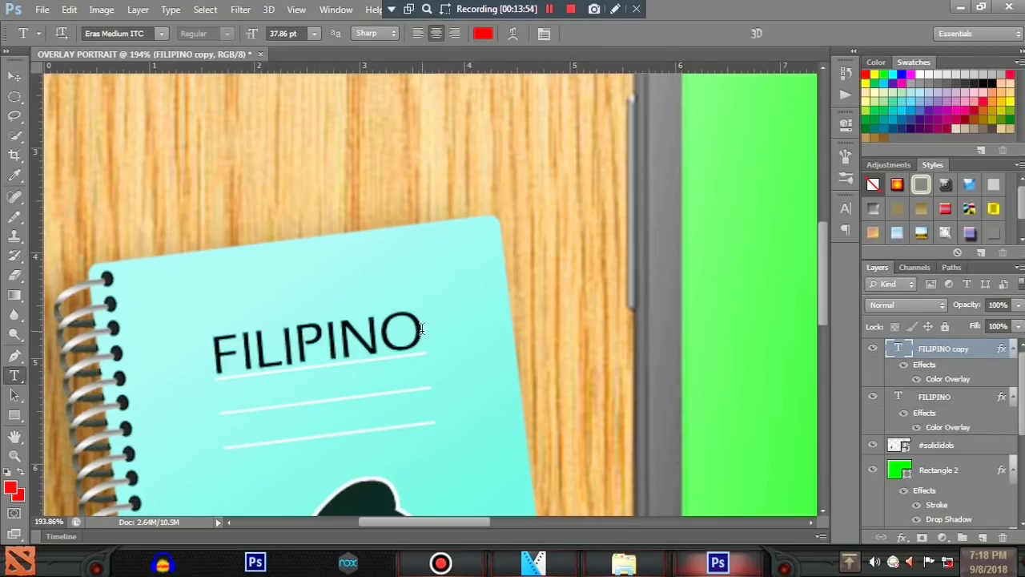
# - Replace the text of the duplicated FILIPINO layer with "TEACHER: lolomo"
pyautogui.moveTo(421, 329); pyautogui.dragTo(184, 366)
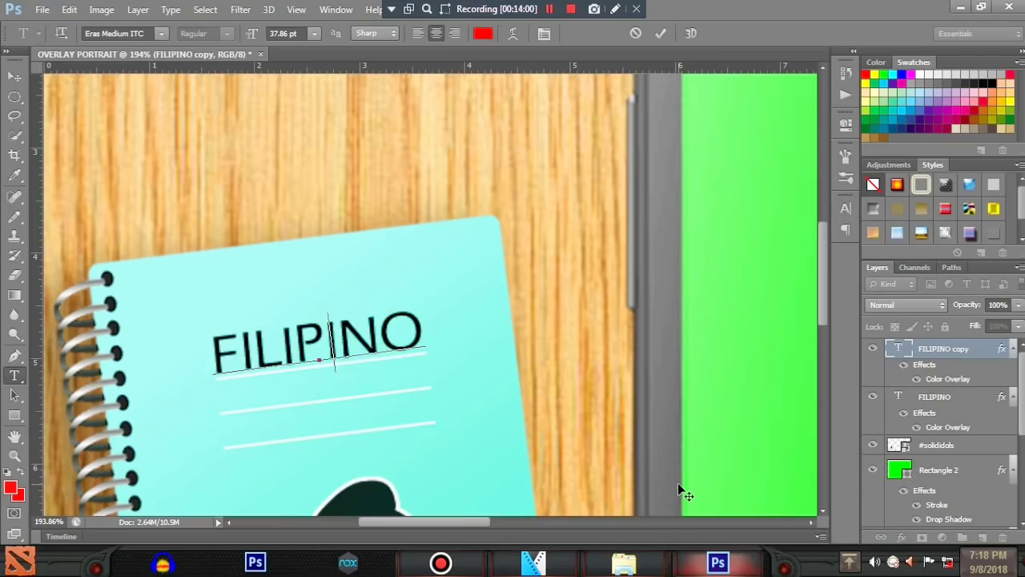
pyautogui.hotkey('ctrl', 'a')
pyautogui.write('TEACHER')
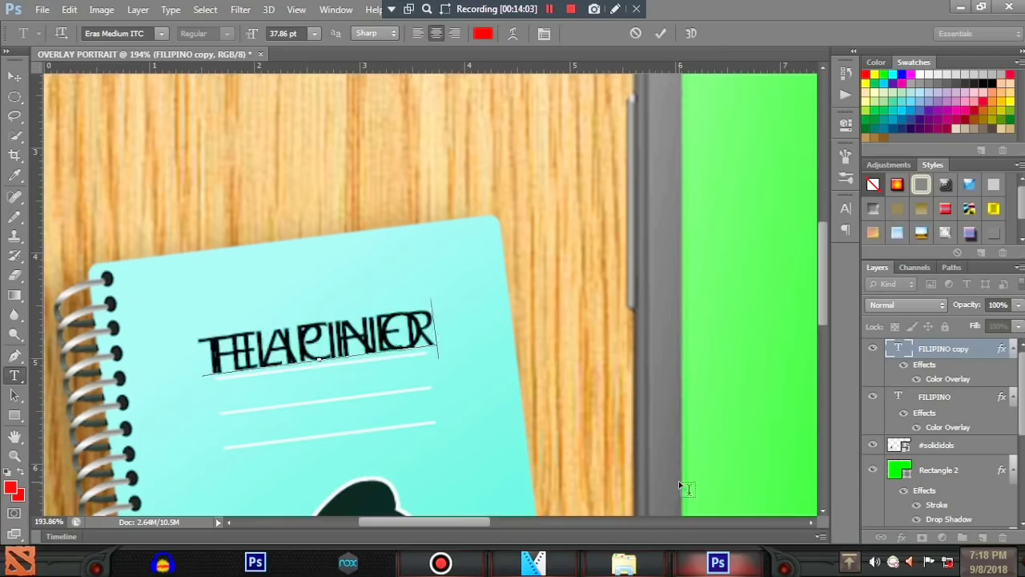
# - Shrink the TEACHER text to fit the notebook and place it along the second white line, below FILIPINO
pyautogui.moveTo(419, 353); pyautogui.dragTo(419, 368)
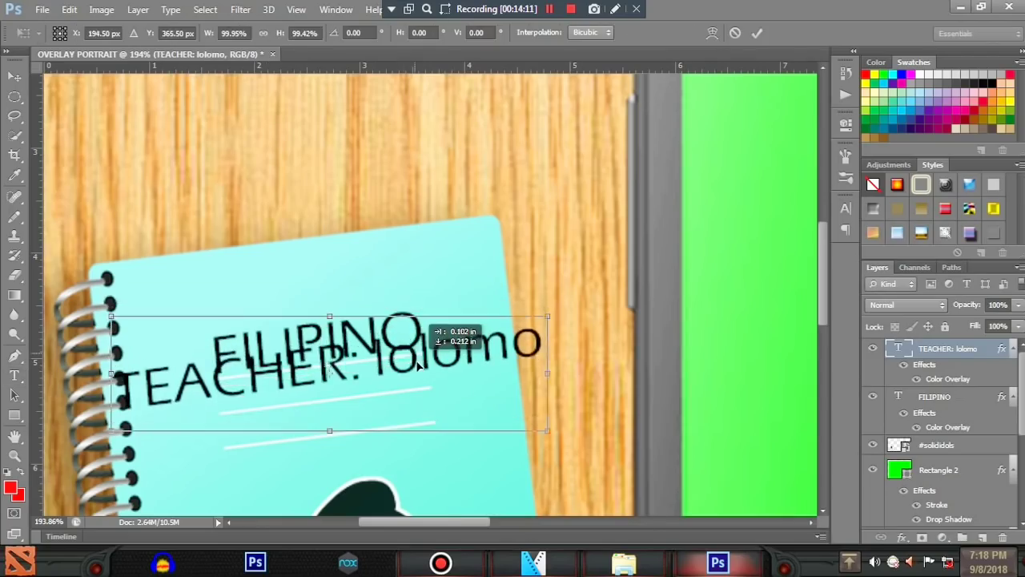
pyautogui.moveTo(112, 316); pyautogui.dragTo(232, 348)
pyautogui.moveTo(549, 430); pyautogui.dragTo(451, 400)
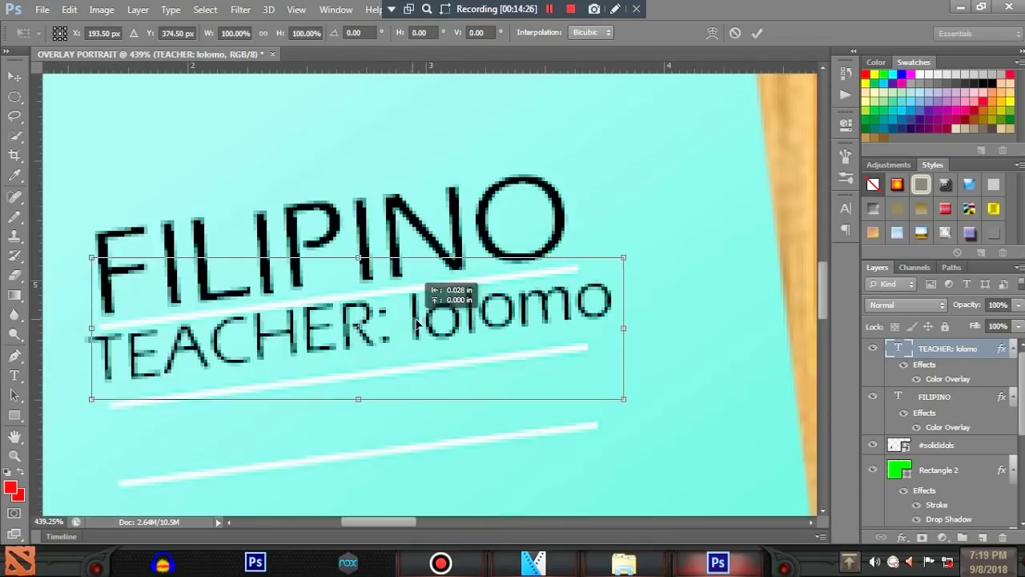
pyautogui.moveTo(414, 318); pyautogui.dragTo(414, 328)
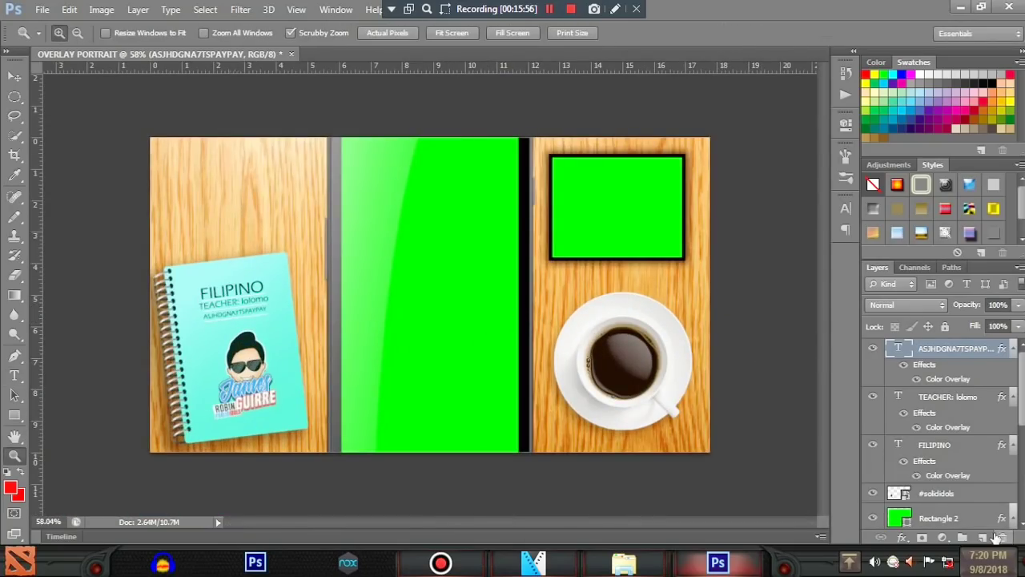
pyautogui.hotkey('alt', 'Tab')
pyautogui.moveTo(645, 310); pyautogui.dragTo(914, 251)
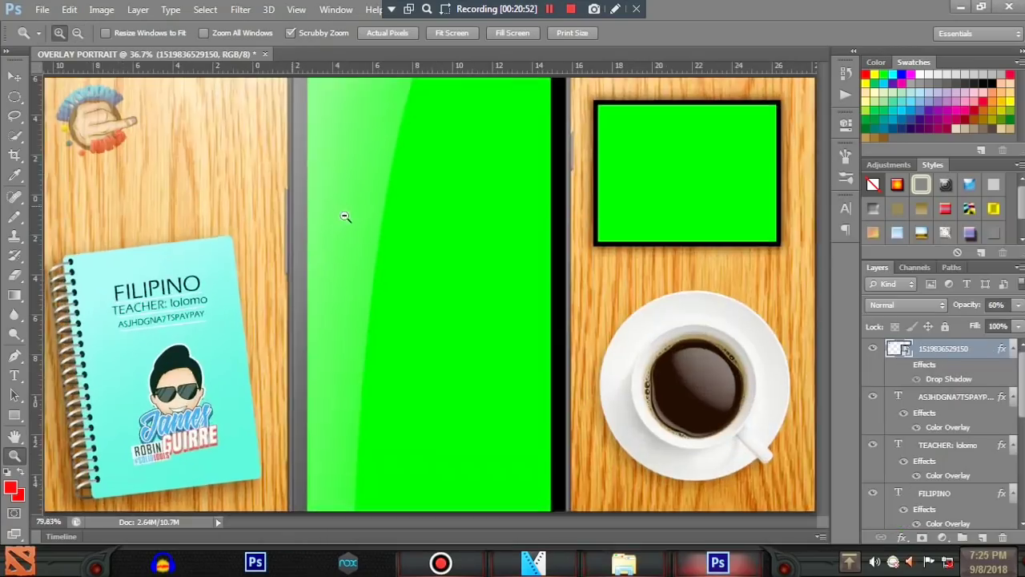
# - Quick-select the whole green phone screen area on the merged layer, delete it to transparency and deselect
pyautogui.moveTo(344, 217); pyautogui.dragTo(332, 213)
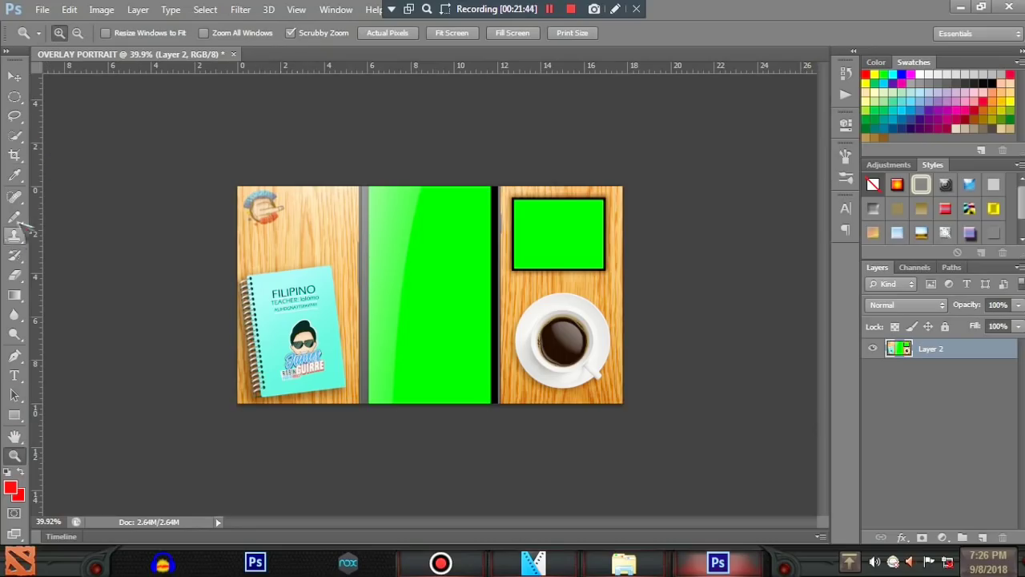
pyautogui.click(14, 135)
pyautogui.moveTo(390, 204); pyautogui.dragTo(401, 294)
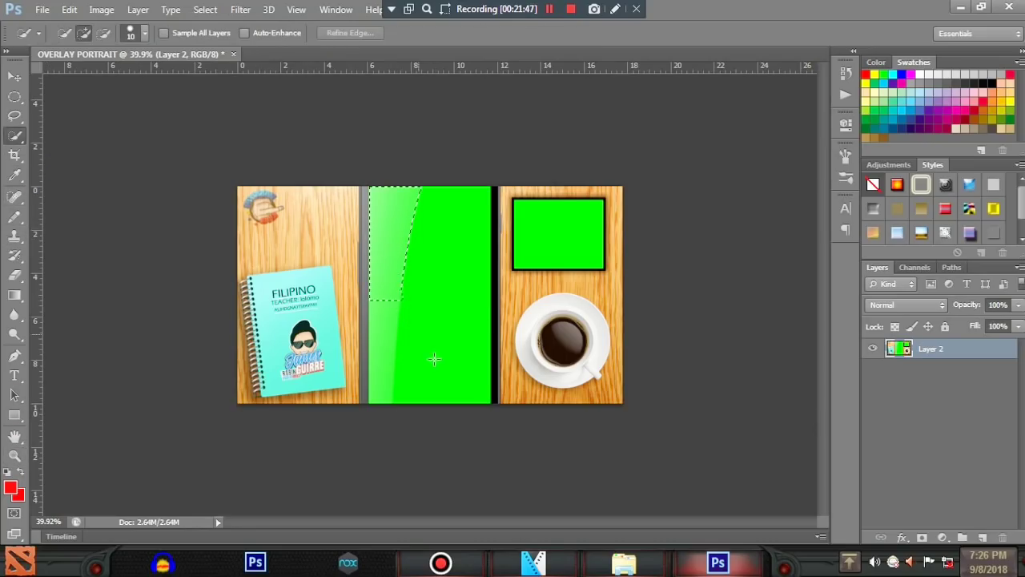
pyautogui.moveTo(434, 358); pyautogui.dragTo(451, 385)
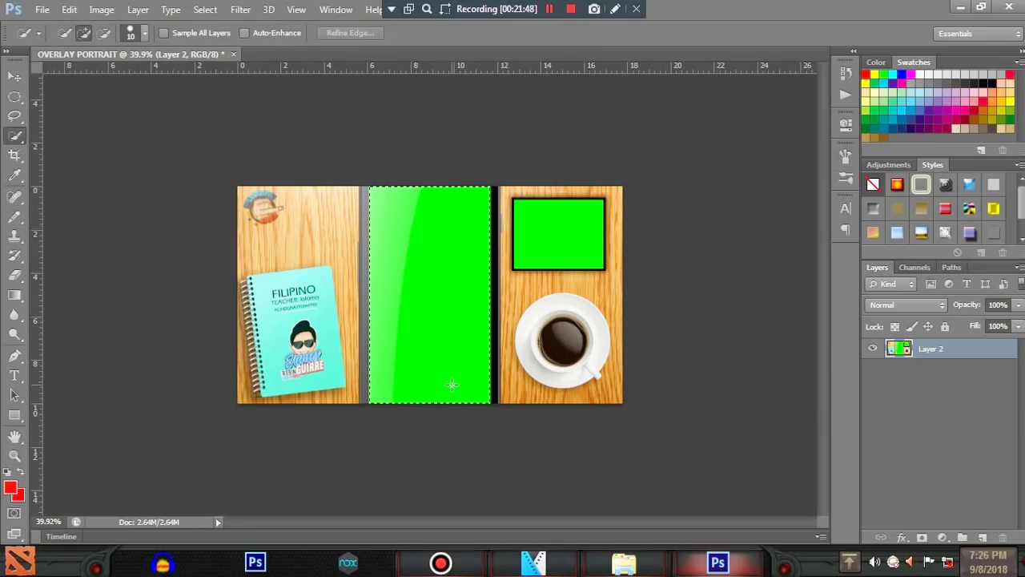
pyautogui.press('Delete')
pyautogui.hotkey('ctrl', 'd')
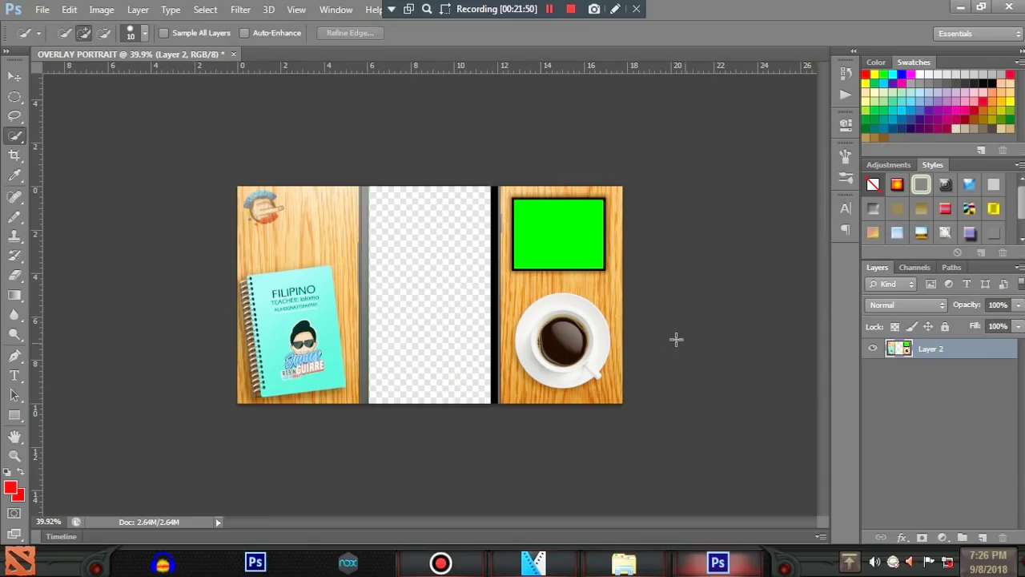
# - Quick-select the green facecam area inside the black frame, delete it to transparency and deselect
pyautogui.moveTo(542, 227); pyautogui.dragTo(569, 242)
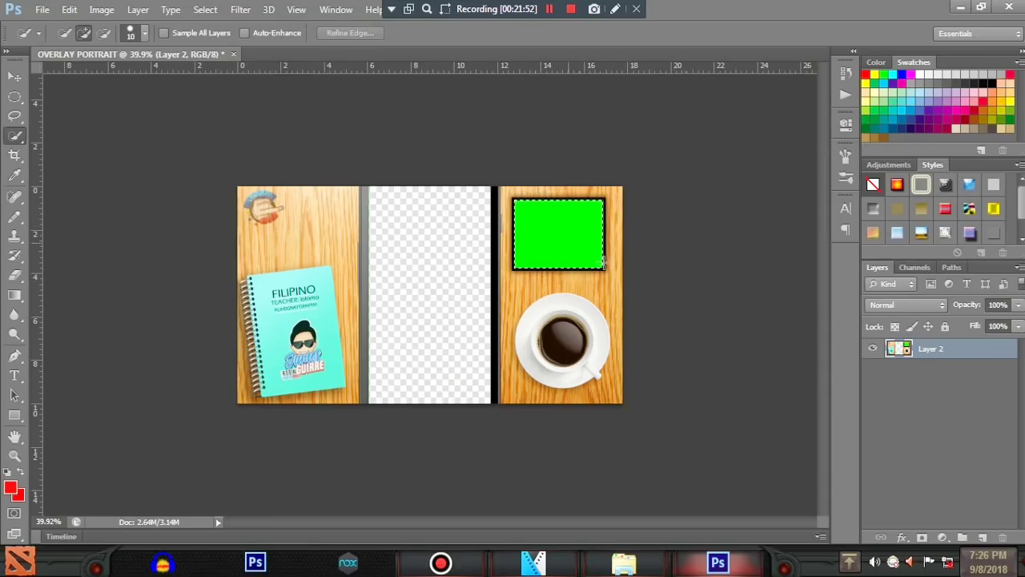
pyautogui.press('Delete')
pyautogui.hotkey('ctrl', 'd')
pyautogui.hotkey('ctrl', 'space')
pyautogui.moveTo(574, 450)
pyautogui.mouseDown()
pyautogui.moveTo(602, 444)
pyautogui.moveTo(586, 438)
pyautogui.mouseUp()
pyautogui.hotkey('ctrl', 'space')
pyautogui.moveTo(514, 405); pyautogui.dragTo(539, 408)
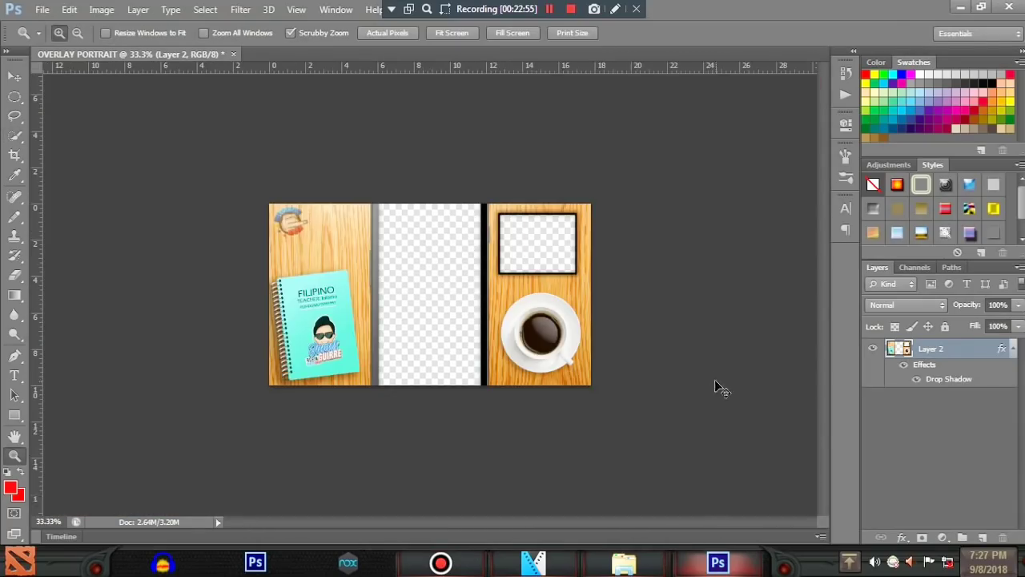
# - Save a copy of the overlay in the NEW folder as OVERLAY PORTRAIT.png in PNG format
pyautogui.hotkey('ctrl', 'shift', 's')
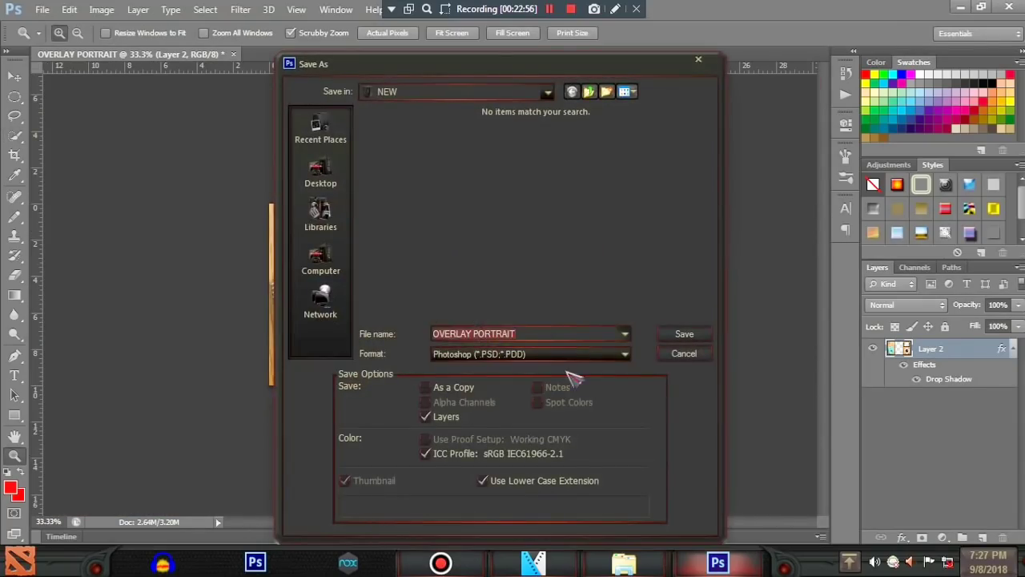
pyautogui.click(560, 354)
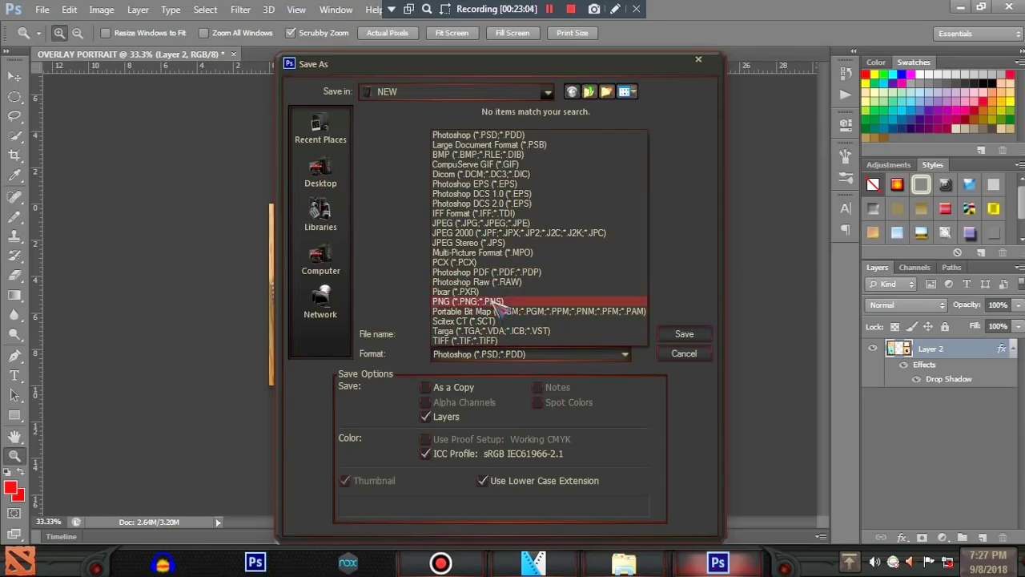
pyautogui.click(464, 302)
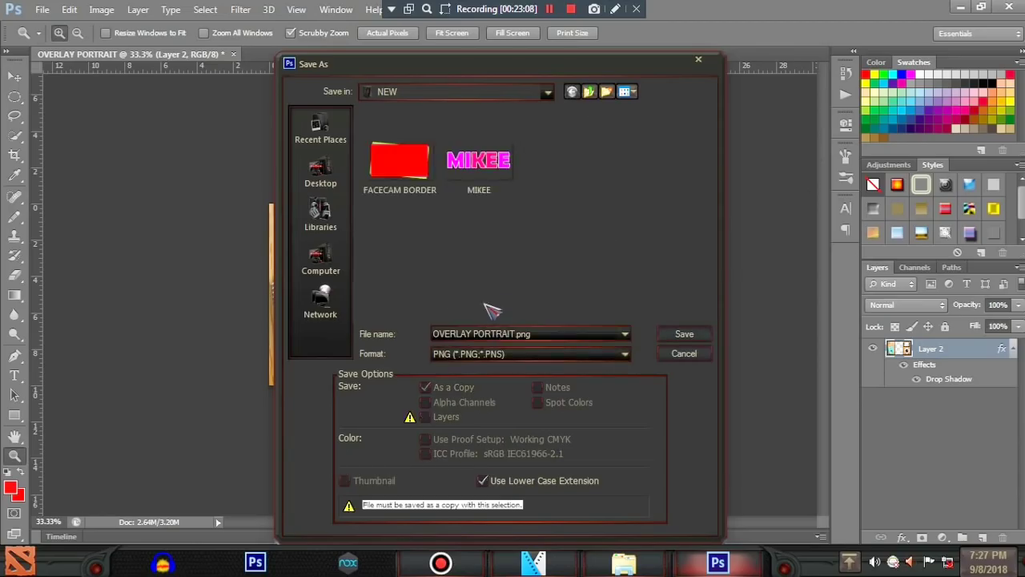
pyautogui.click(684, 333)
pyautogui.click(585, 175)
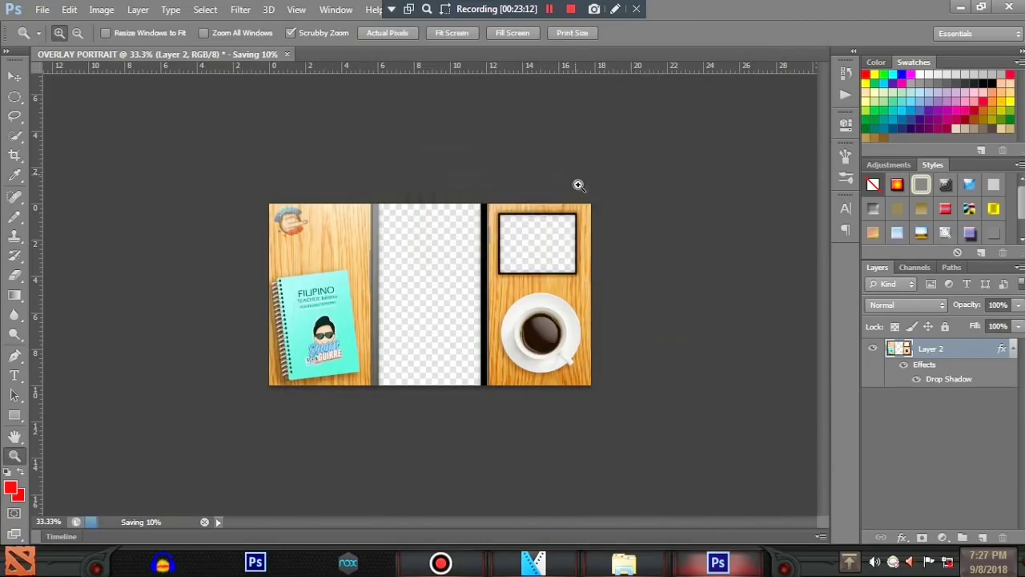
# - Switch to the HELLO STARS project in VEGAS Pro and import OVERLAY PORTRAIT.png into the project media
pyautogui.hotkey('alt', 'Tab')
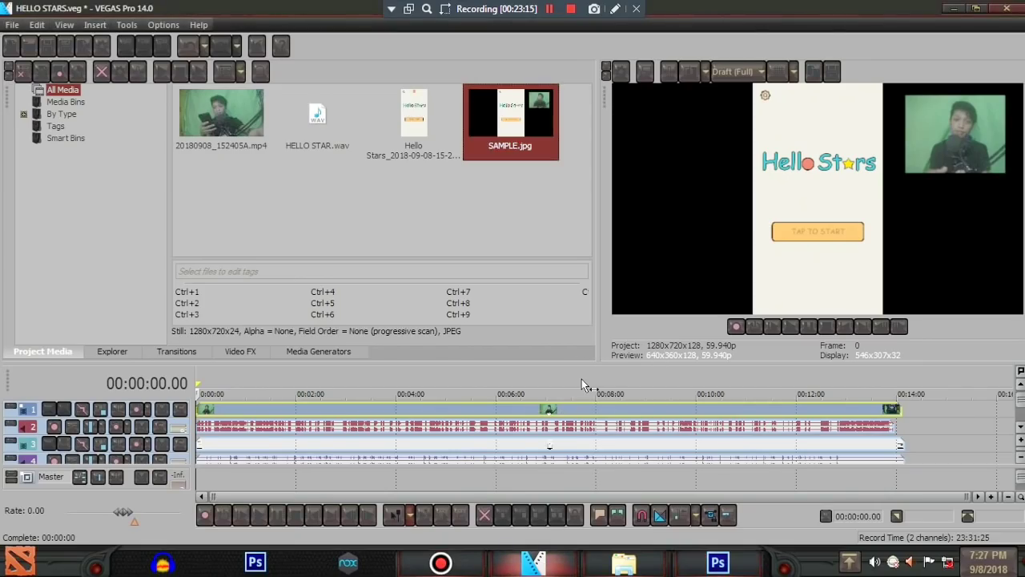
pyautogui.moveTo(588, 395)
pyautogui.mouseDown()
pyautogui.moveTo(568, 395)
pyautogui.moveTo(594, 395)
pyautogui.mouseUp()
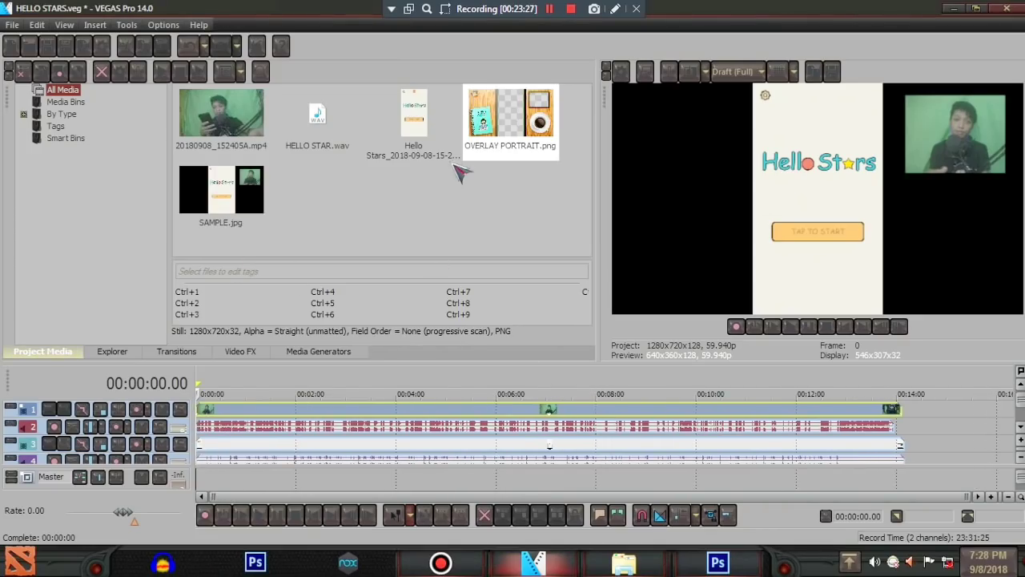
# - Insert a video track above the facecam track and place OVERLAY PORTRAIT.png on it, spanning the gameplay's length
pyautogui.rightClick(921, 413)
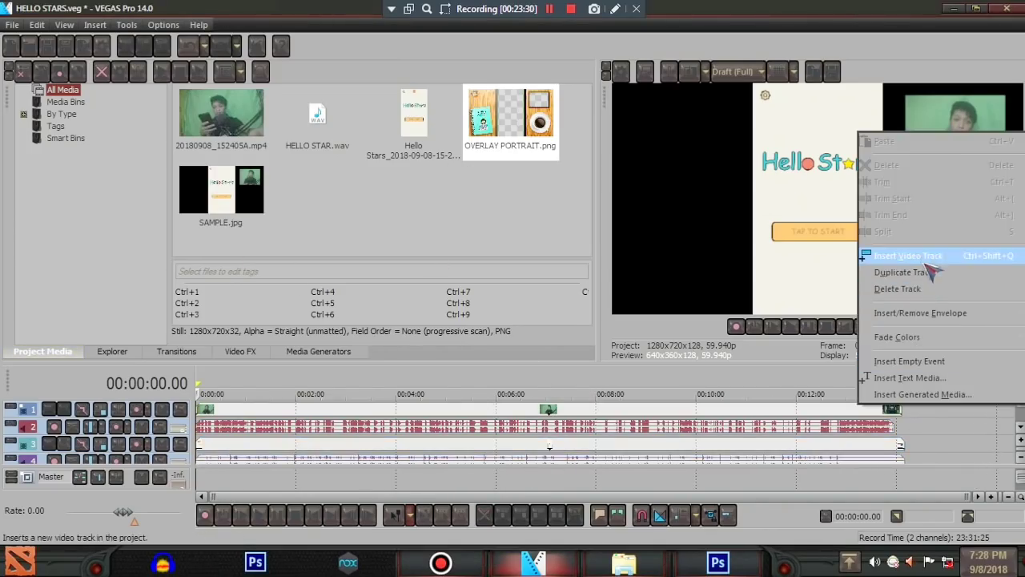
pyautogui.click(931, 260)
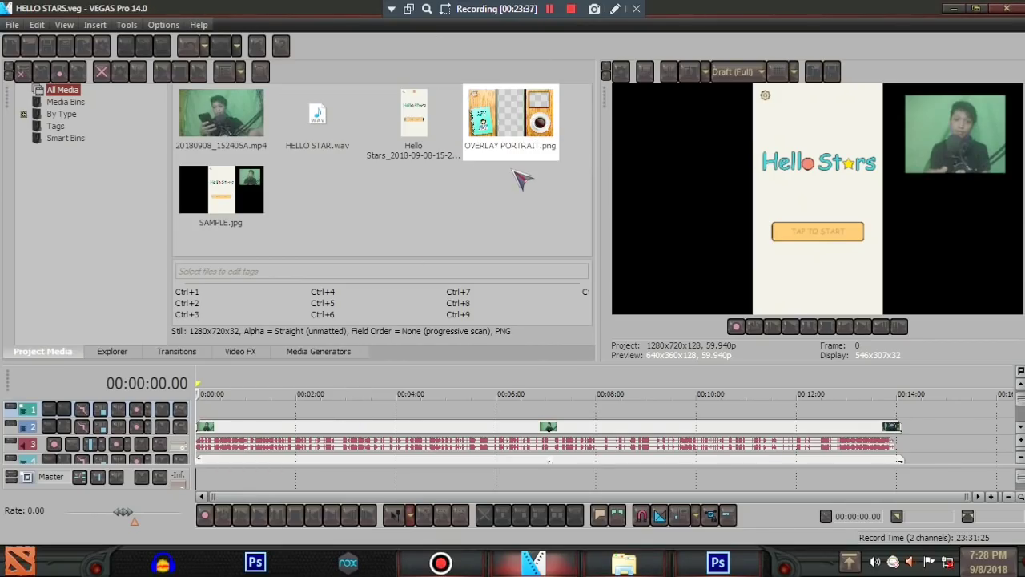
pyautogui.moveTo(521, 137); pyautogui.dragTo(891, 410)
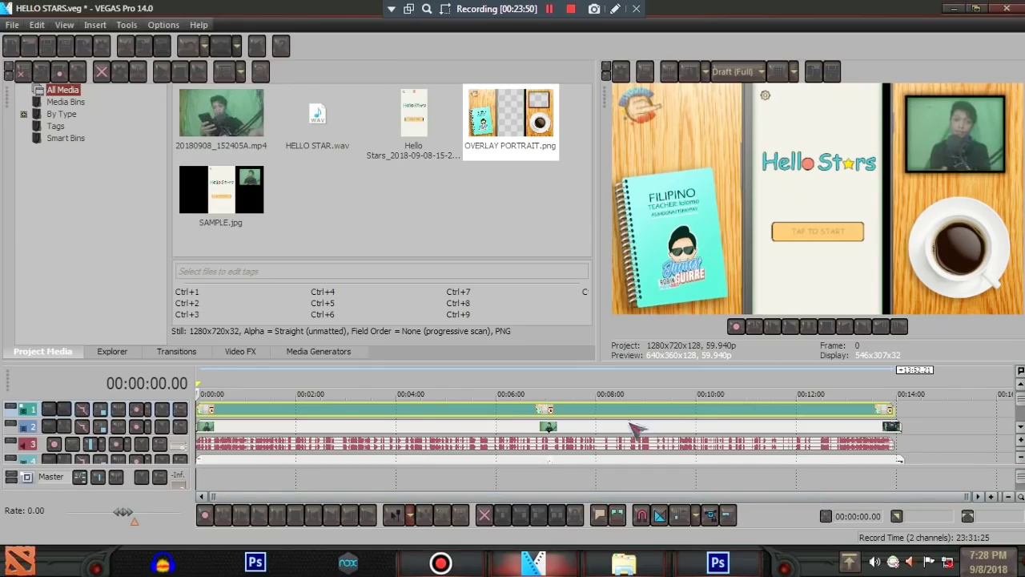
# - Toggle the overlay track's mute repeatedly to compare the preview with and without the overlay, leaving it unmuted
pyautogui.click(163, 410)
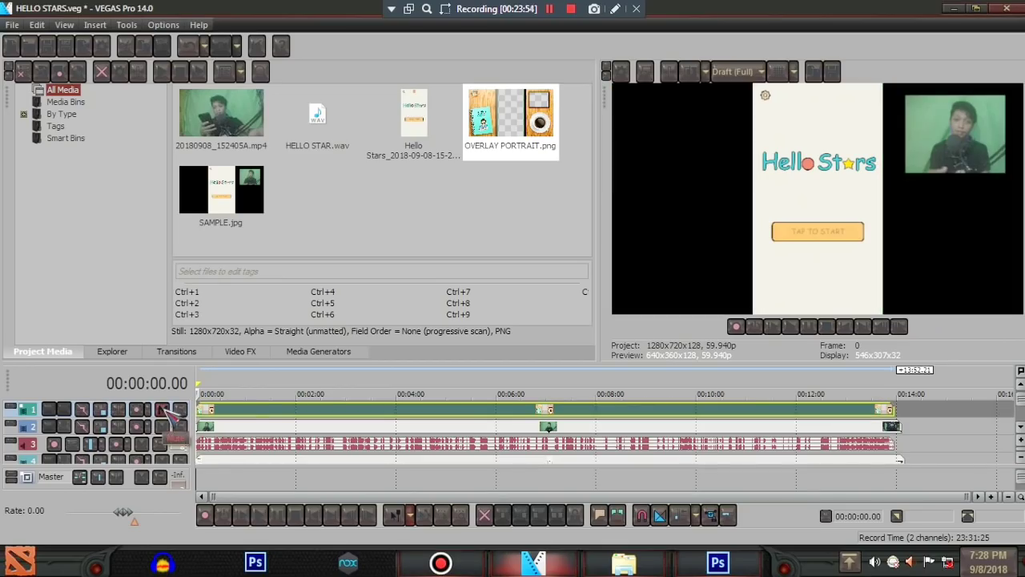
pyautogui.click(163, 410)
pyautogui.click(163, 410)
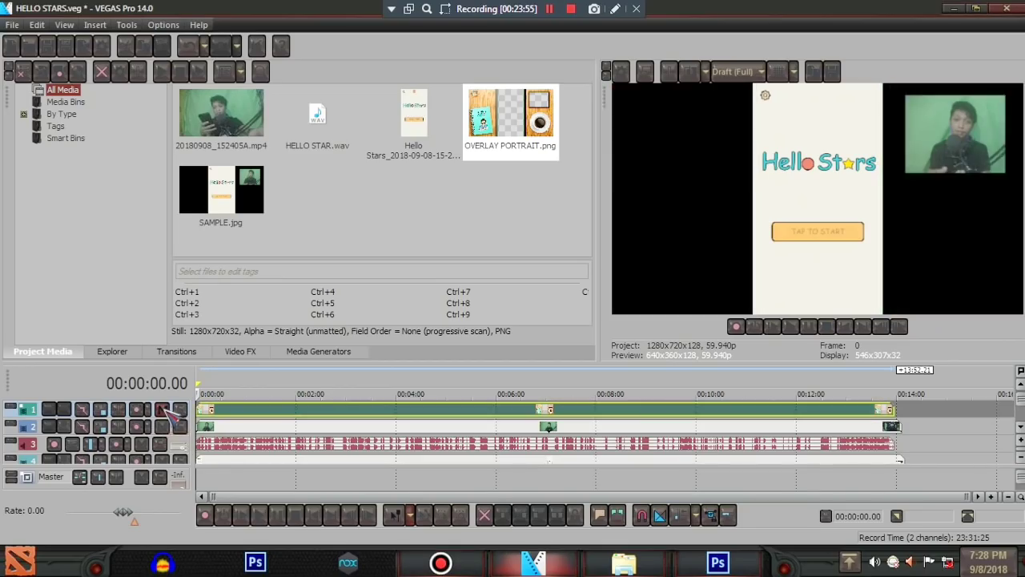
pyautogui.click(163, 409)
pyautogui.click(163, 409)
pyautogui.click(163, 410)
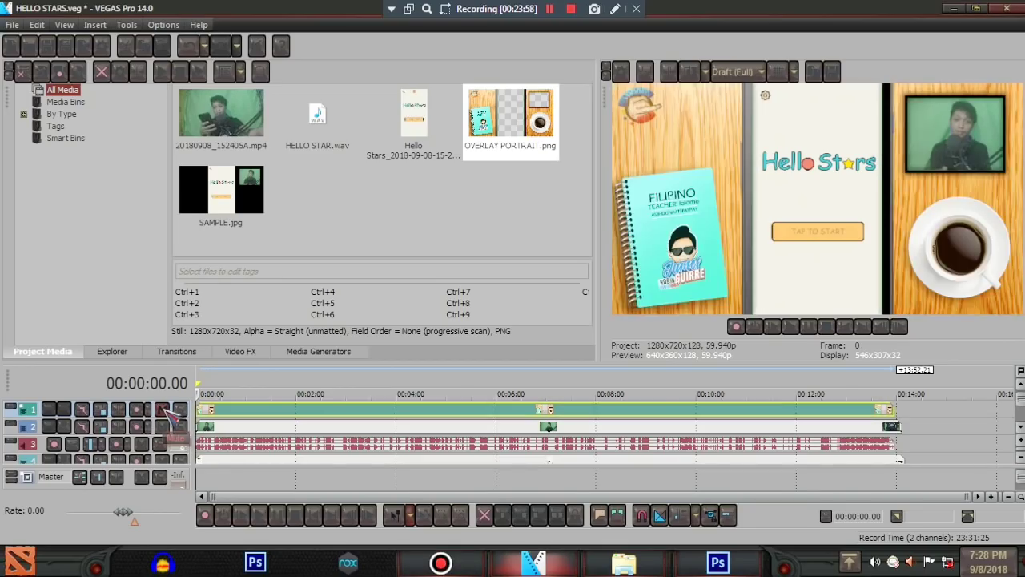
pyautogui.click(163, 409)
pyautogui.click(163, 409)
pyautogui.click(163, 410)
pyautogui.click(163, 409)
# - Reposition the facecam clip with Video Event Pan/Crop so the footage sits properly inside the overlay's black frame
pyautogui.click(304, 427)
pyautogui.rightClick(296, 427)
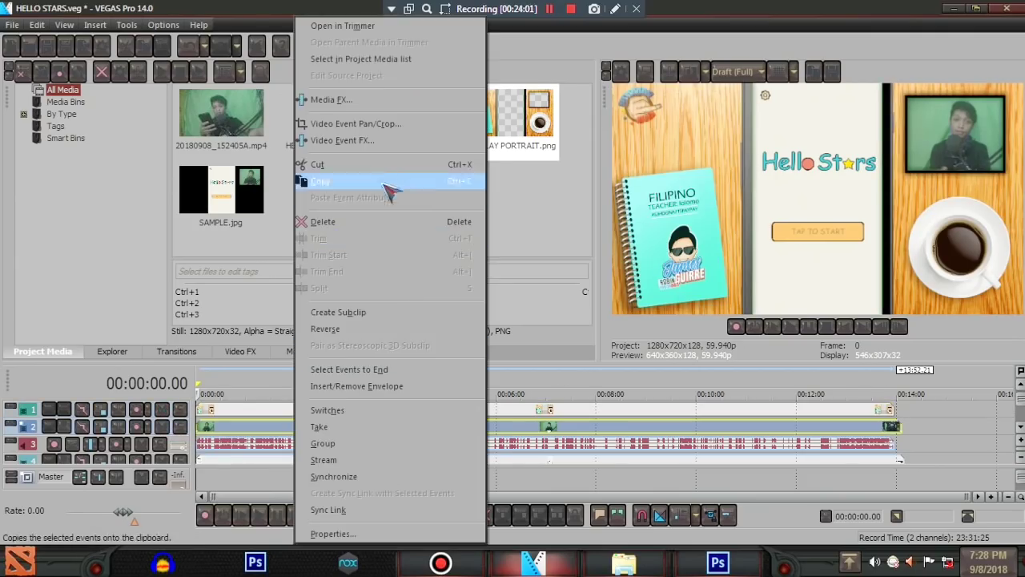
pyautogui.click(368, 123)
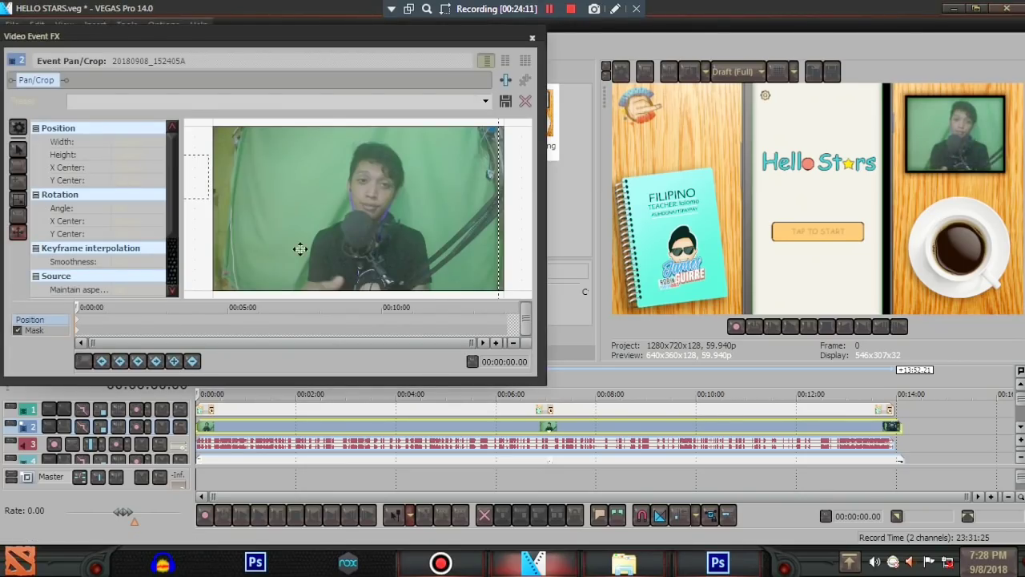
pyautogui.moveTo(300, 249); pyautogui.dragTo(216, 232)
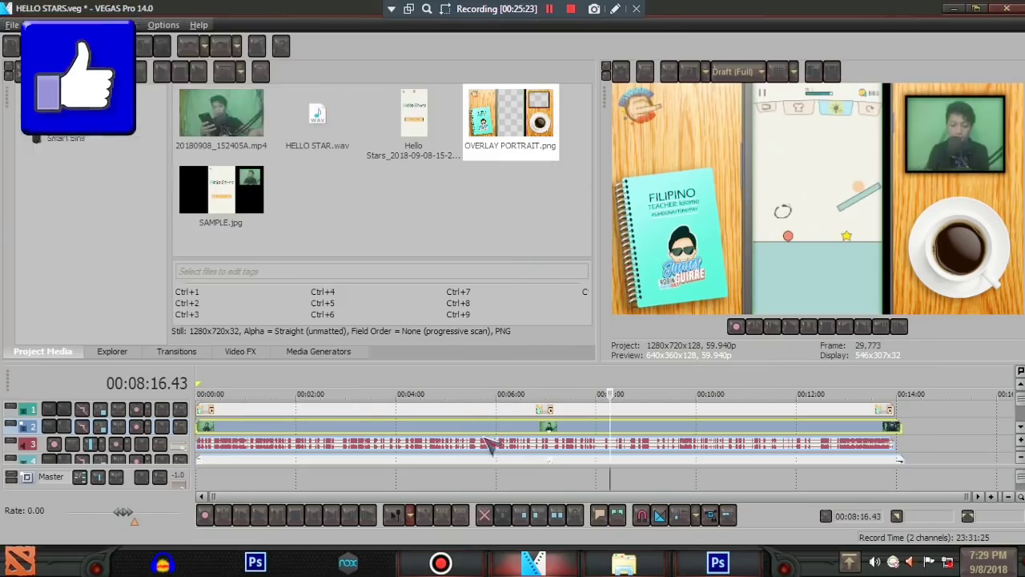
# - Preview the composite at about 00:05:37 on the timeline and save the HELLO STARS project
pyautogui.click(481, 439)
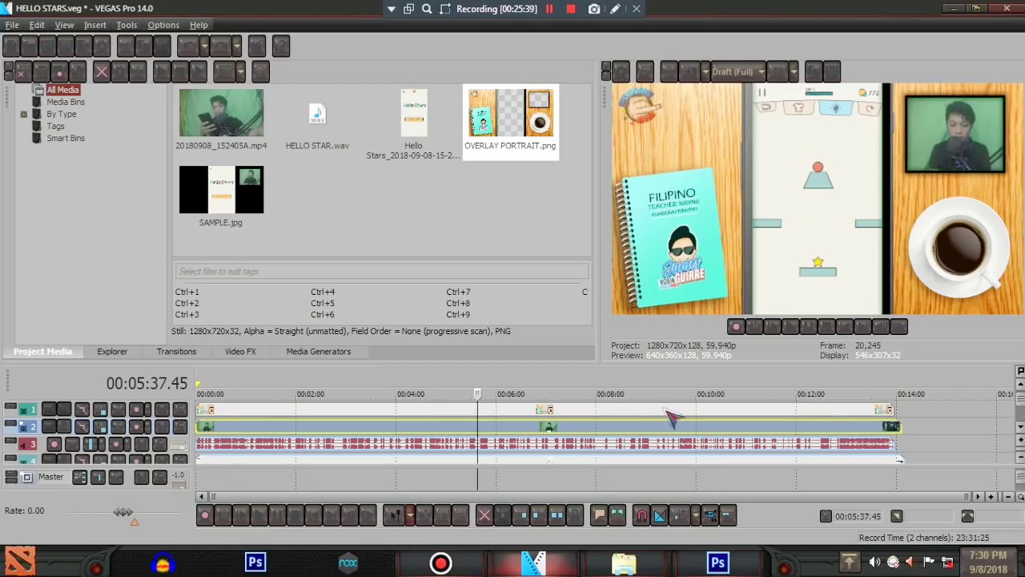
pyautogui.hotkey('ctrl', 's')
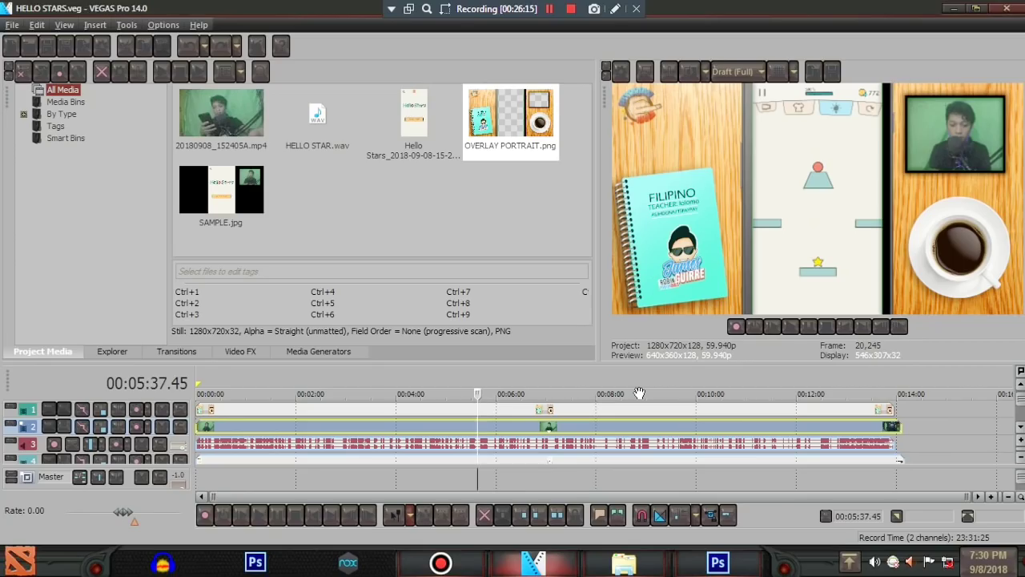